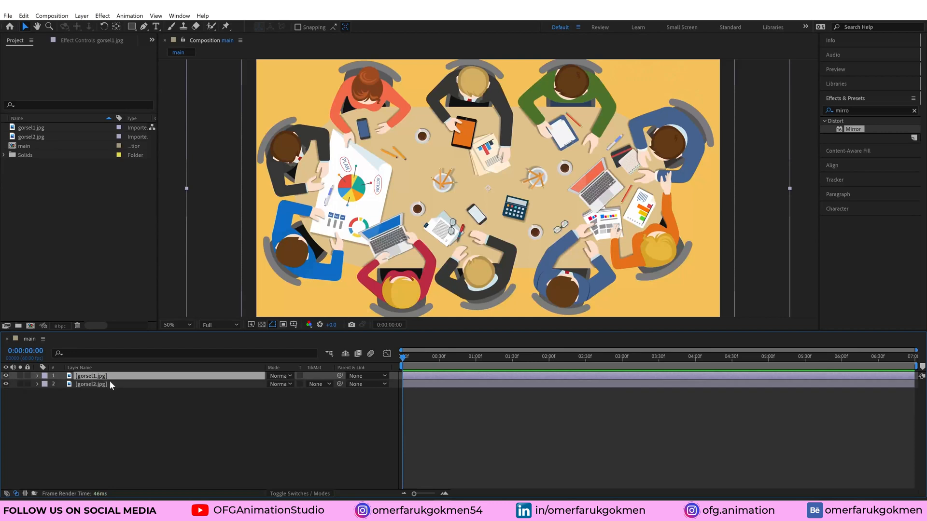
{"action": "mouse_move", "coordinate": [412, 360]}
{"action": "left_mouse_down"}
{"action": "mouse_move", "coordinate": [567, 369]}
{"action": "mouse_move", "coordinate": [410, 367]}
{"action": "left_mouse_up"}
{"action": "left_click", "coordinate": [95, 384]}
{"action": "left_click", "coordinate": [97, 376]}
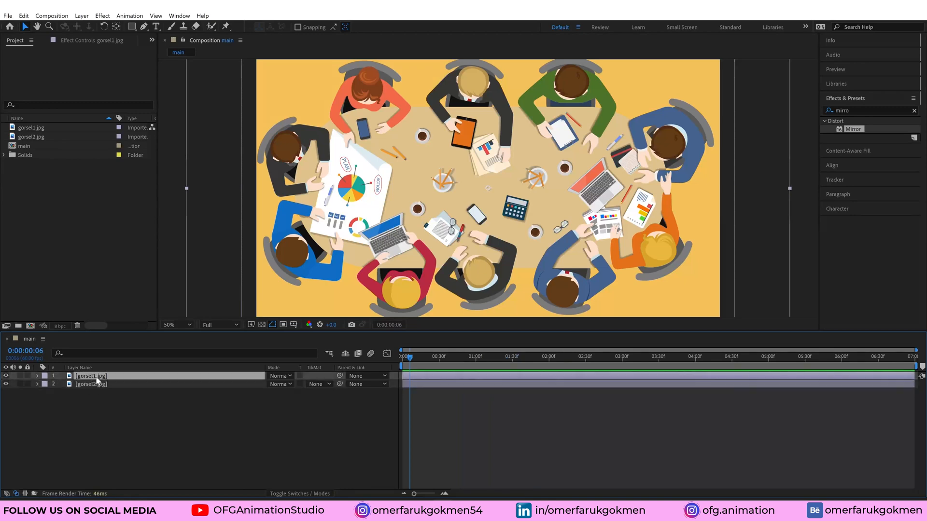
{"action": "left_click", "coordinate": [95, 384]}
{"action": "left_click", "coordinate": [97, 377]}
{"action": "left_click", "coordinate": [98, 407]}
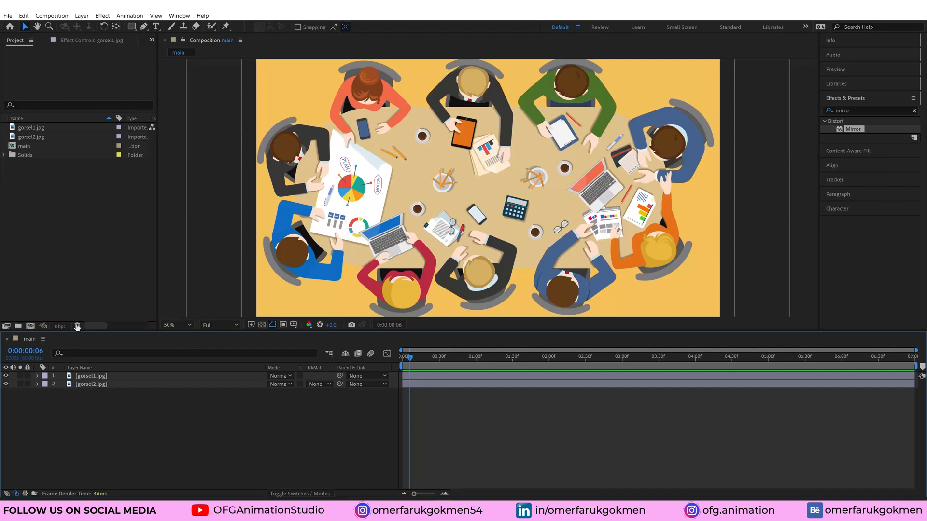
Step: Draw a rectangle shape slightly larger than the composition frame, with near-white fill FBFBFB
{"action": "left_click", "coordinate": [132, 27]}
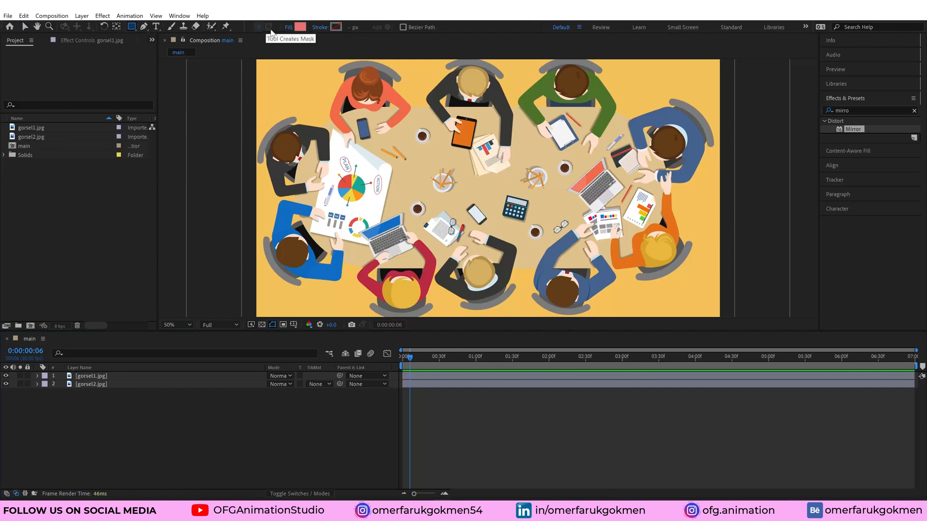
{"action": "left_click", "coordinate": [299, 26]}
{"action": "left_click", "coordinate": [178, 286]}
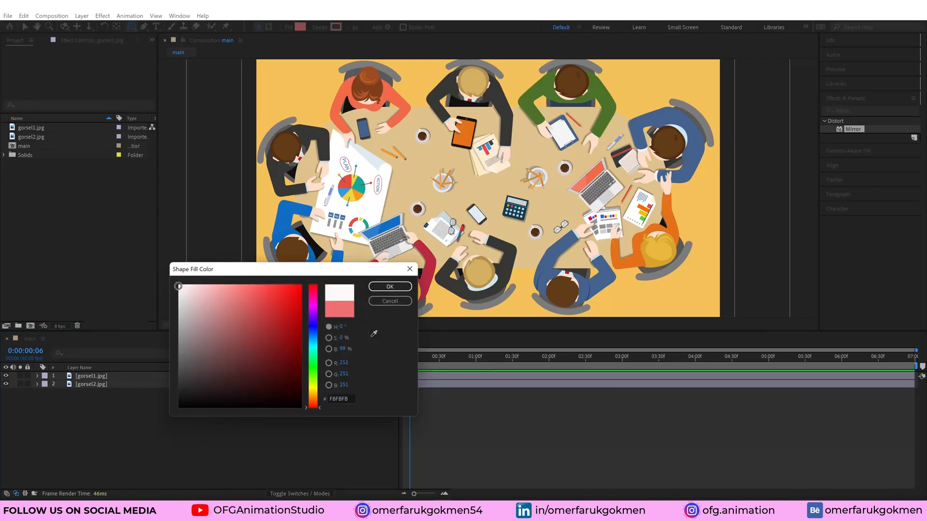
{"action": "left_click", "coordinate": [389, 287]}
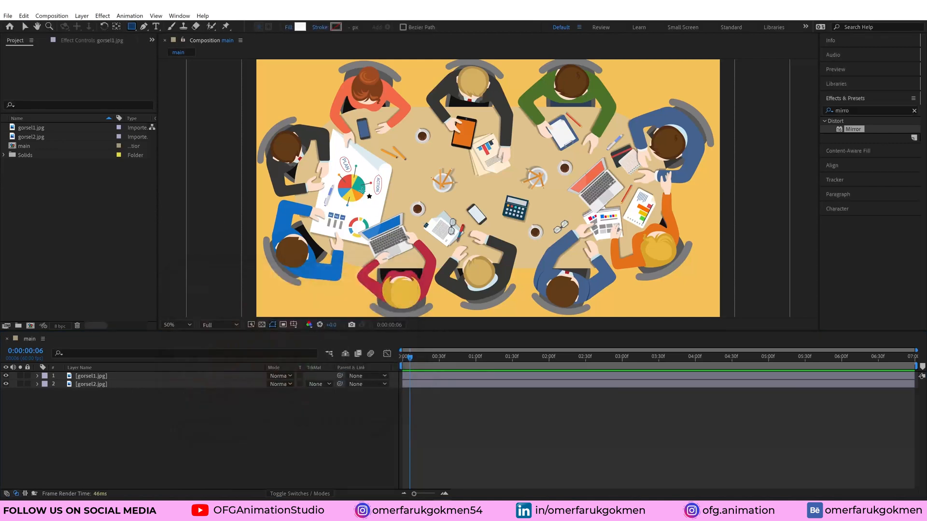
{"action": "scroll", "coordinate": [369, 188], "scroll_direction": "down", "scroll_amount": 2}
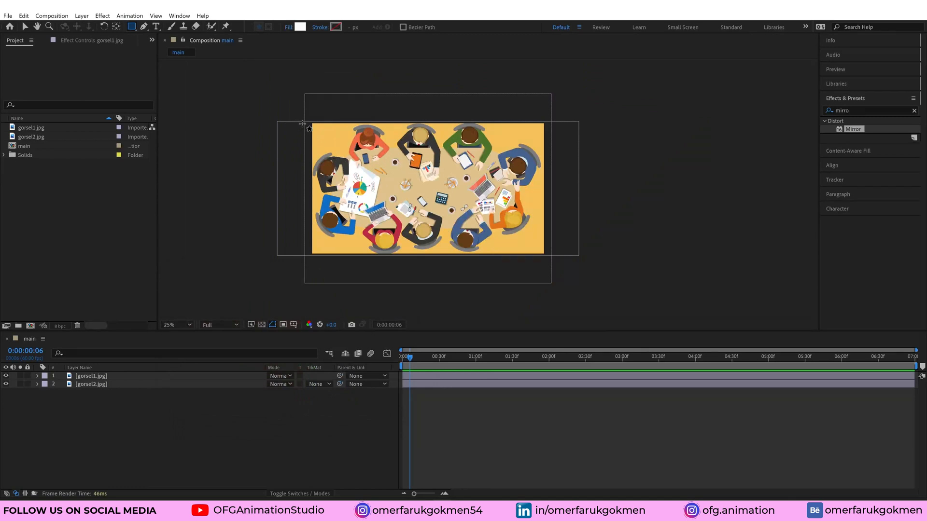
{"action": "mouse_move", "coordinate": [308, 123]}
{"action": "left_mouse_down"}
{"action": "mouse_move", "coordinate": [420, 199]}
{"action": "mouse_move", "coordinate": [546, 256]}
{"action": "left_mouse_up"}
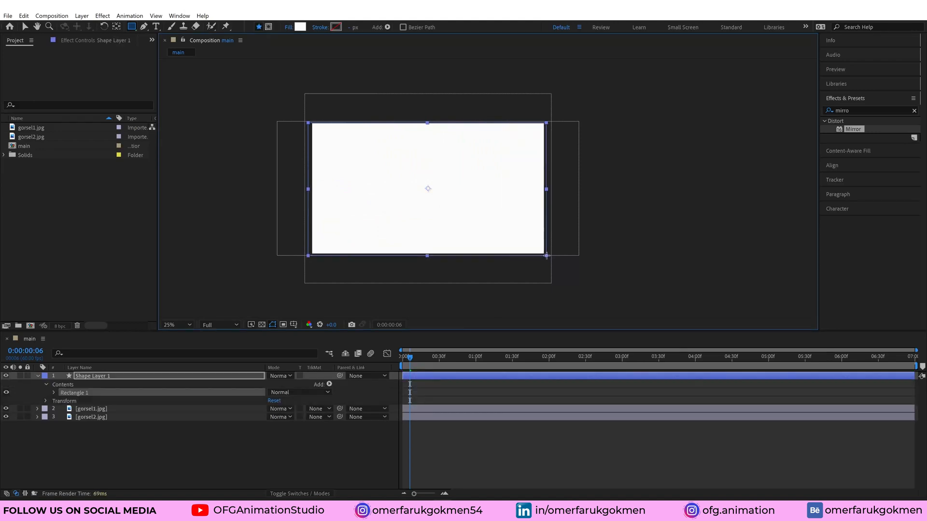
Step: Rename the new rectangle layer to shape1 and collapse its properties
{"action": "left_click", "coordinate": [93, 377]}
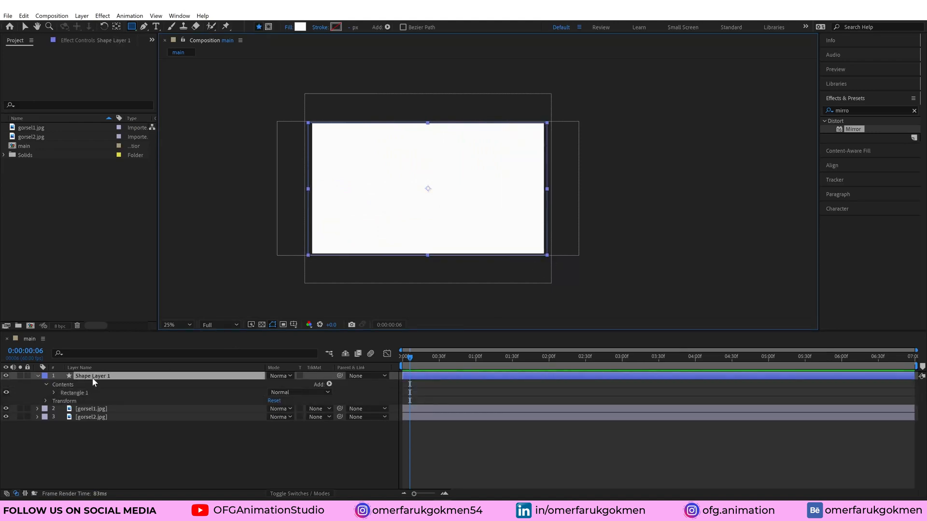
{"action": "key", "text": "Return"}
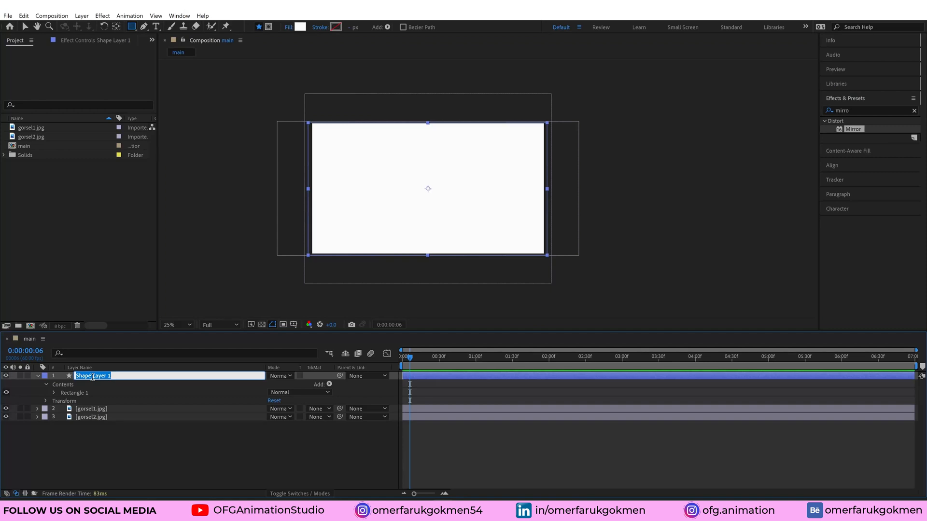
{"action": "key", "text": "Return"}
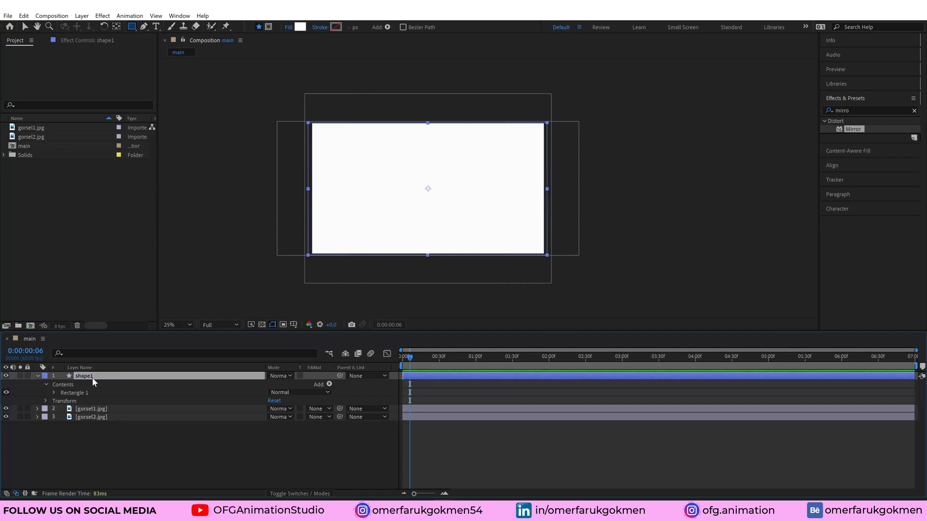
{"action": "left_click", "coordinate": [37, 375]}
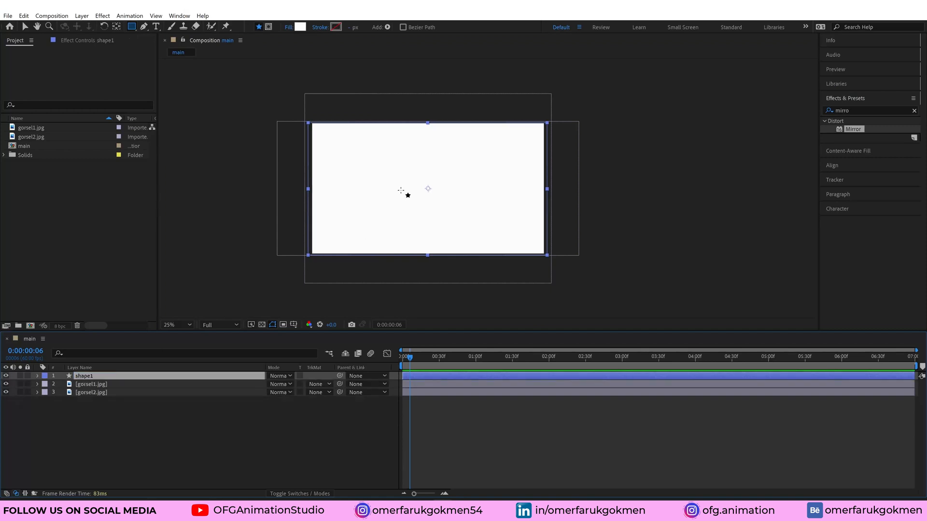
Step: Move shape1 horizontally out of the frame to the left, to position -2048, 1080
{"action": "scroll", "coordinate": [444, 208], "scroll_direction": "down", "scroll_amount": 2}
{"action": "scroll", "coordinate": [444, 208], "scroll_direction": "up", "scroll_amount": 1}
{"action": "left_click_drag", "start_coordinate": [441, 207], "coordinate": [359, 201]}
{"action": "key", "text": "v"}
{"action": "scroll", "coordinate": [390, 211], "scroll_direction": "up", "scroll_amount": 1}
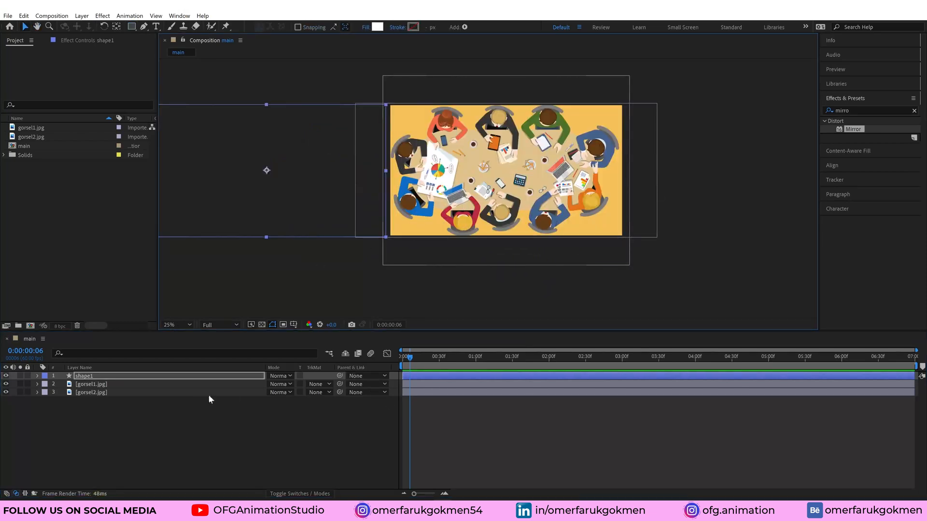
Step: Keyframe shape1's Position at 0:00:00 and move it past the frame's right side to 5856, 1080 at 0:02:00, then preview the sweep
{"action": "left_click", "coordinate": [402, 358]}
{"action": "key", "text": "p"}
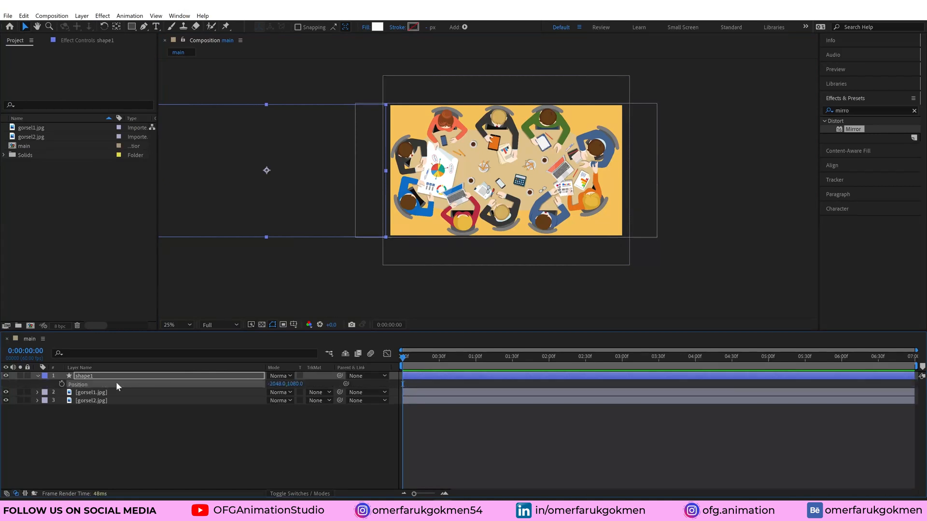
{"action": "left_click_drag", "start_coordinate": [410, 356], "coordinate": [549, 373]}
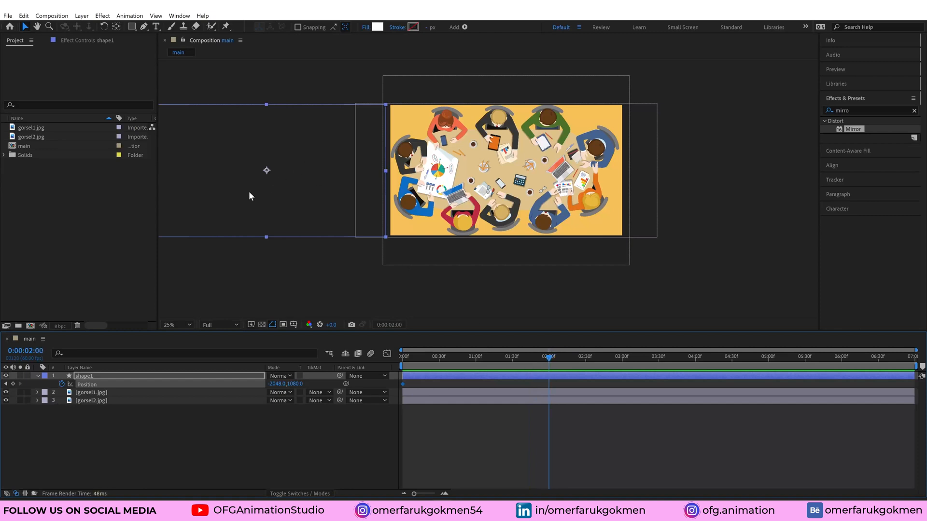
{"action": "left_click_drag", "start_coordinate": [250, 196], "coordinate": [728, 216]}
{"action": "left_click_drag", "start_coordinate": [549, 357], "coordinate": [332, 355]}
{"action": "key", "text": "space"}
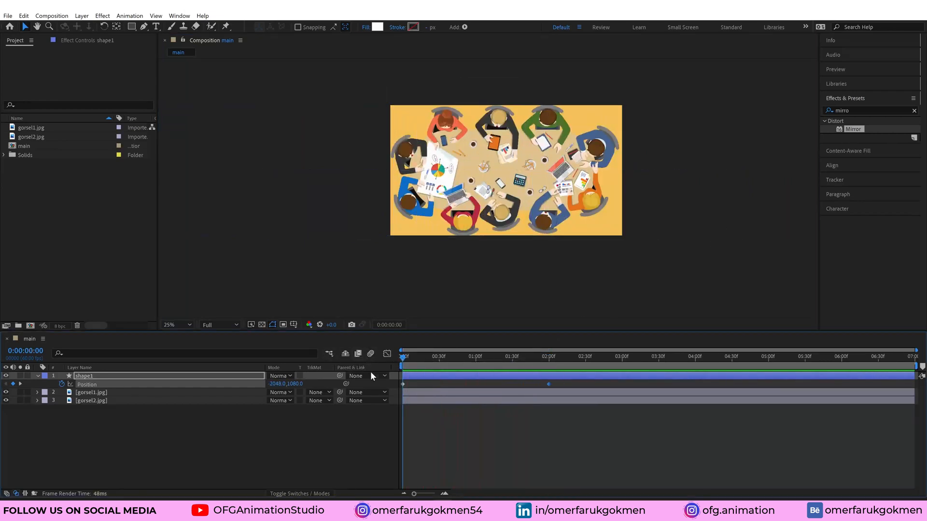
{"action": "key", "text": "space"}
Step: Move shape1's last Position keyframe to 0:01:30, ease both keyframes and preview the motion
{"action": "left_click_drag", "start_coordinate": [548, 384], "coordinate": [511, 391]}
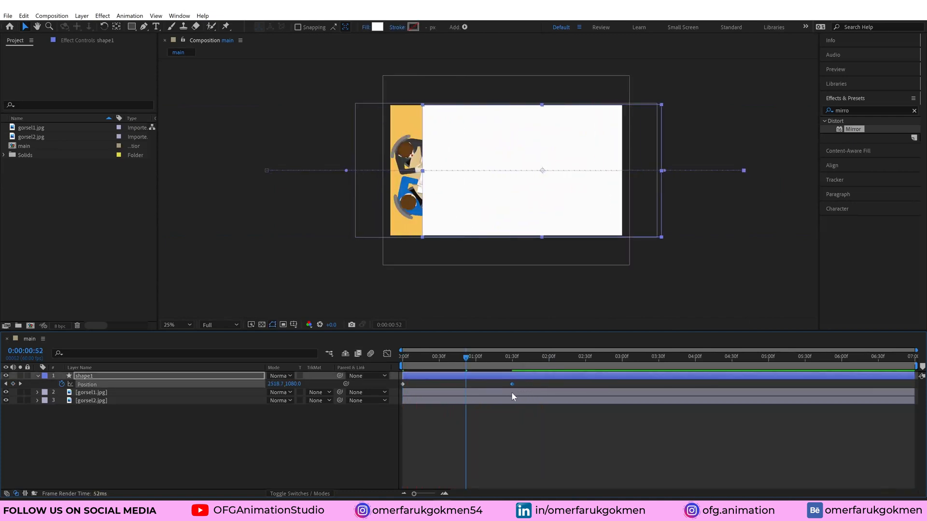
{"action": "left_click_drag", "start_coordinate": [514, 358], "coordinate": [342, 355]}
{"action": "key", "text": "space"}
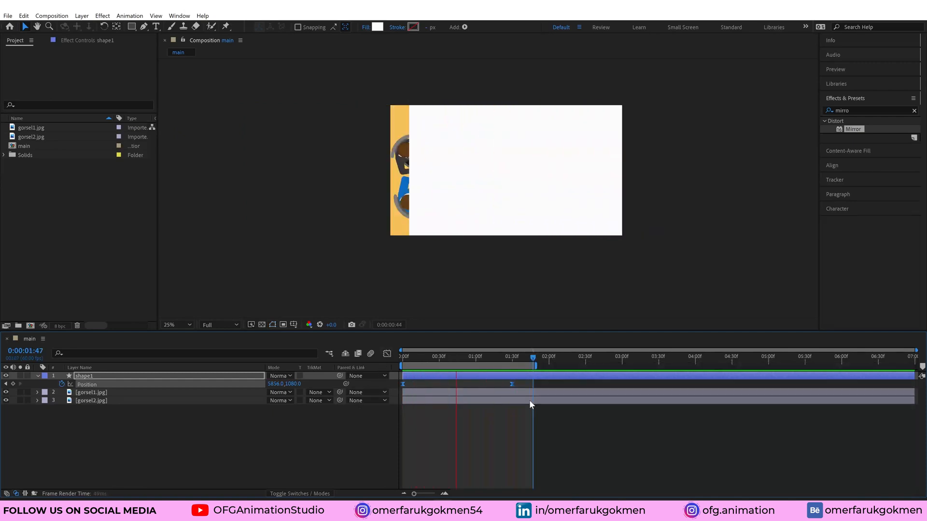
{"action": "key", "text": "space"}
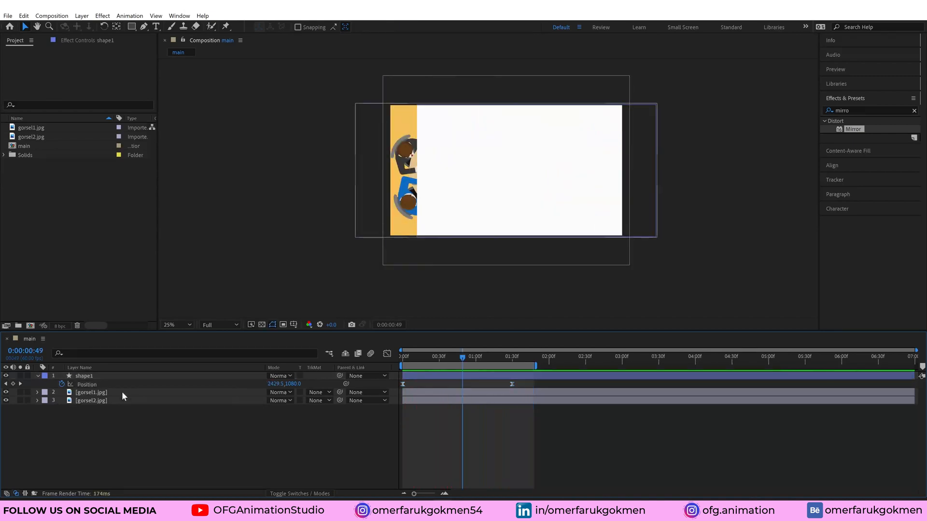
Step: Duplicate the shape1 layer and set the copy's fill to light blue 44C5F1
{"action": "left_click", "coordinate": [83, 377]}
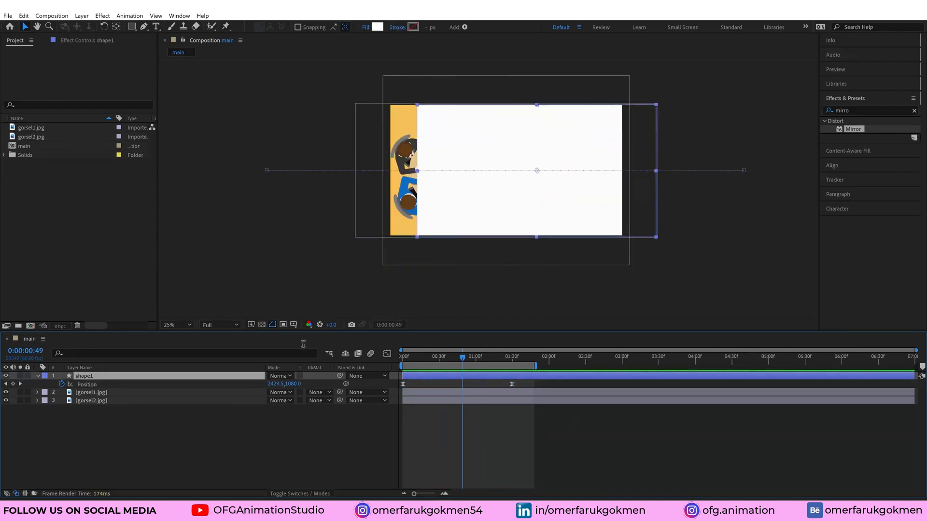
{"action": "left_click_drag", "start_coordinate": [467, 358], "coordinate": [423, 358]}
{"action": "key", "text": "ctrl+d"}
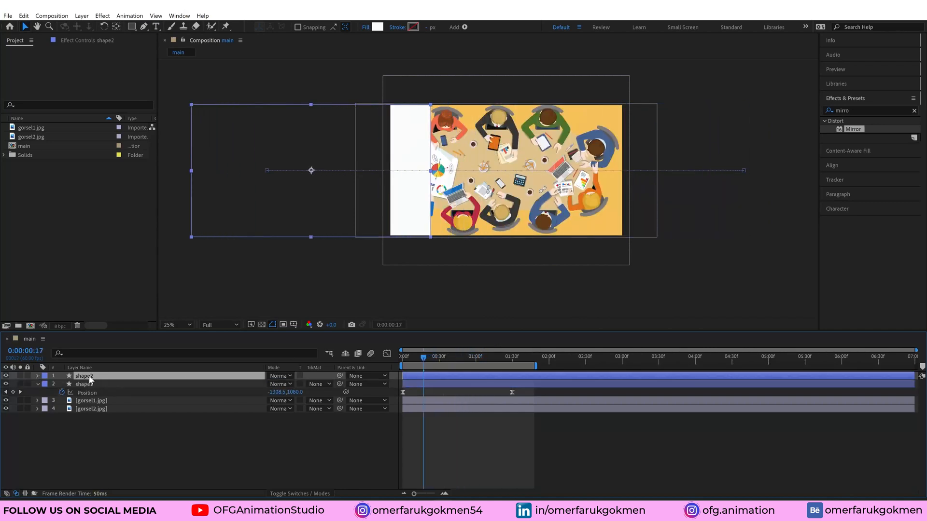
{"action": "left_click", "coordinate": [377, 27]}
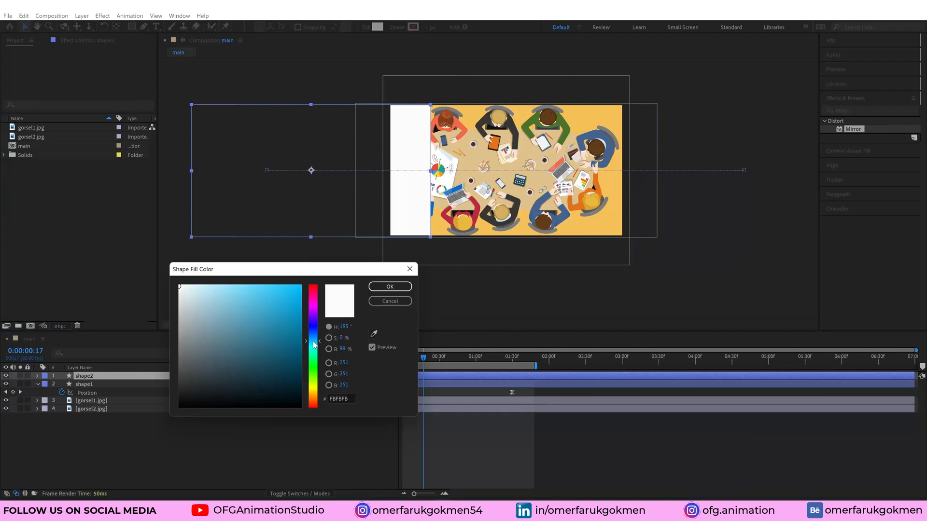
{"action": "left_click", "coordinate": [268, 295]}
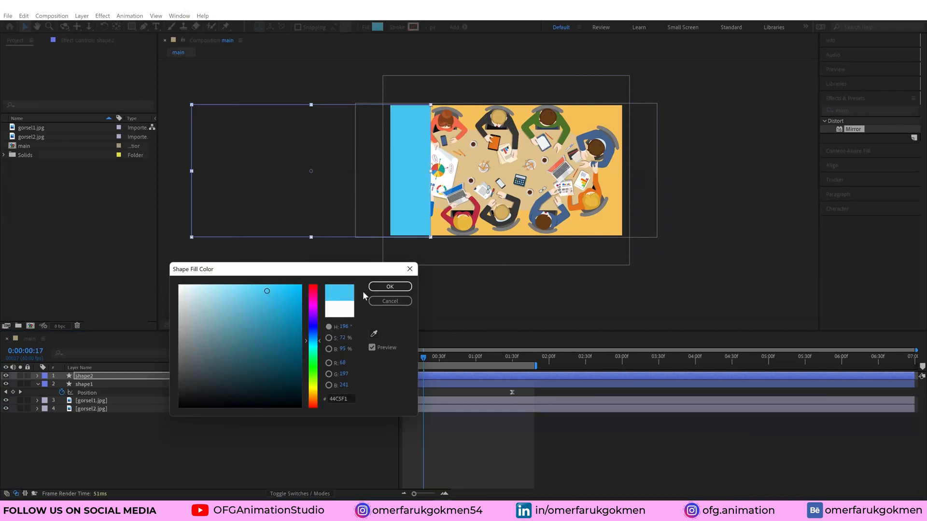
{"action": "left_click", "coordinate": [390, 286]}
Step: Duplicate the light blue shape layer and set the copy's fill to red F9113F
{"action": "left_click", "coordinate": [100, 376]}
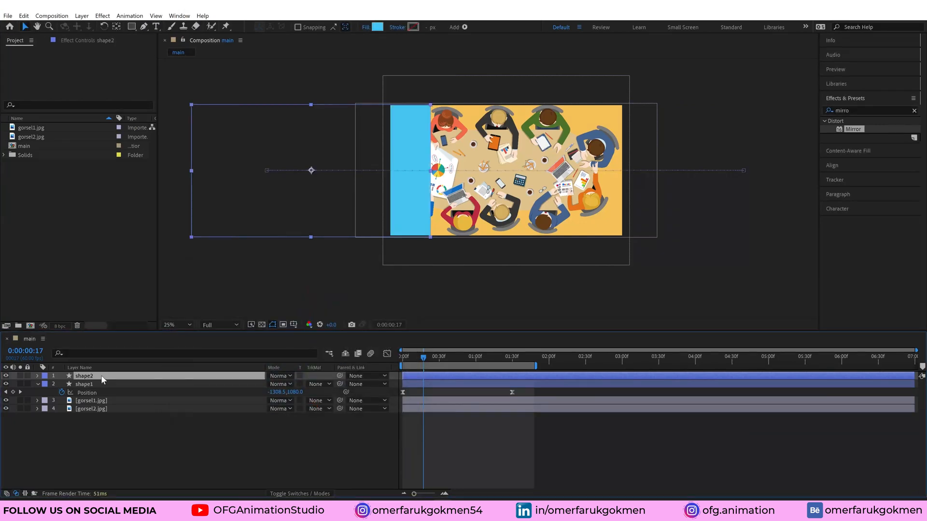
{"action": "key", "text": "ctrl+d"}
{"action": "left_click", "coordinate": [377, 27]}
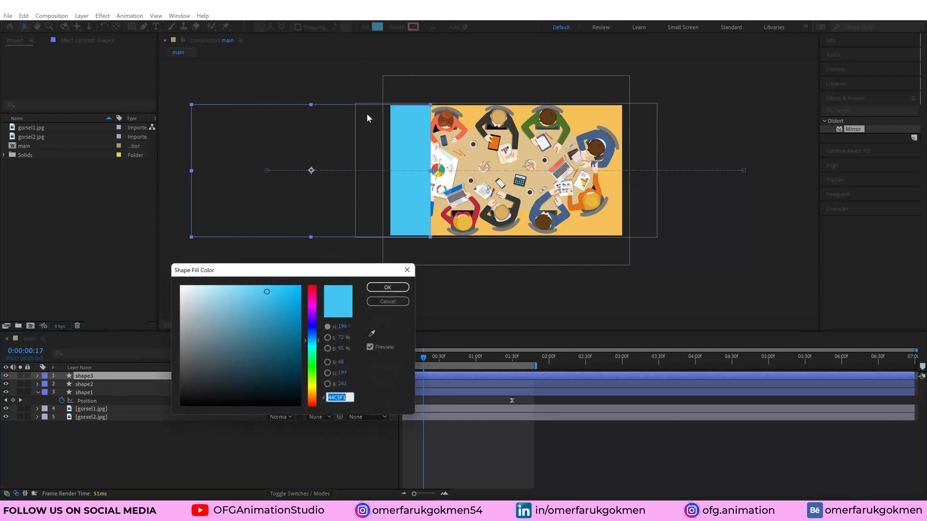
{"action": "left_click", "coordinate": [313, 291]}
{"action": "left_click", "coordinate": [293, 288]}
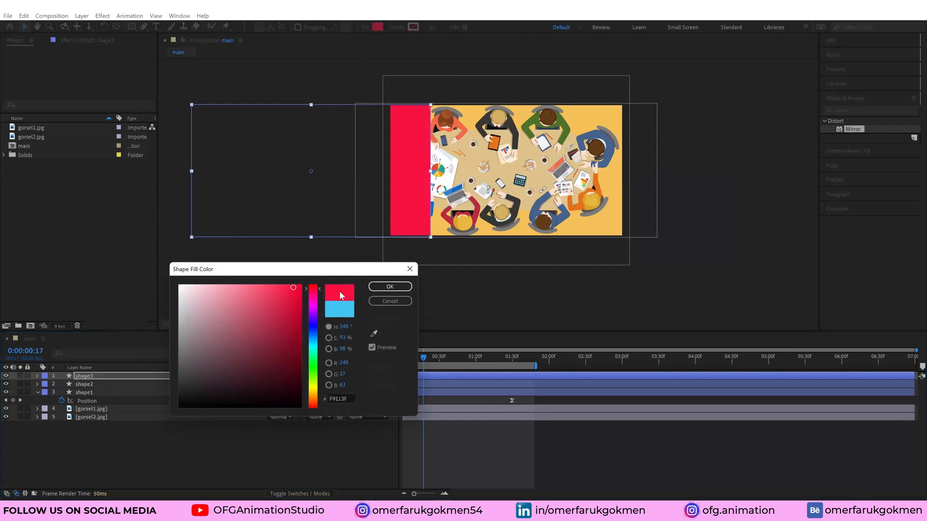
{"action": "left_click", "coordinate": [390, 286]}
Step: Duplicate the red shape layer and set the copy's fill to green 11F93A
{"action": "left_click", "coordinate": [96, 378]}
{"action": "key", "text": "ctrl+d"}
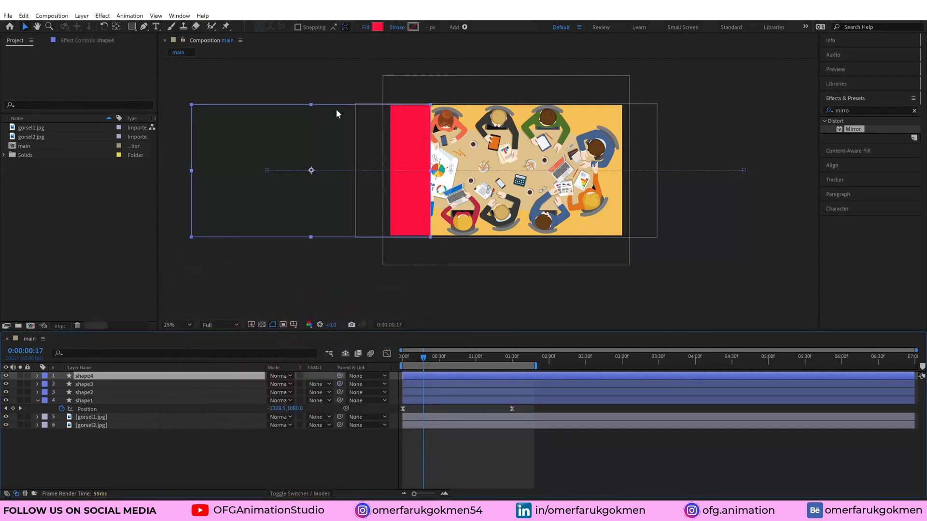
{"action": "left_click", "coordinate": [377, 27]}
{"action": "left_click", "coordinate": [313, 363]}
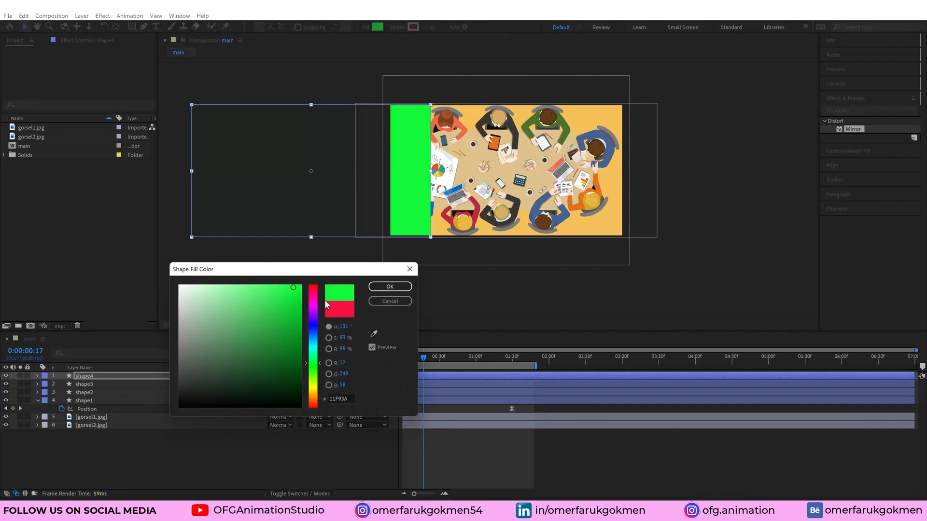
{"action": "left_click", "coordinate": [390, 286]}
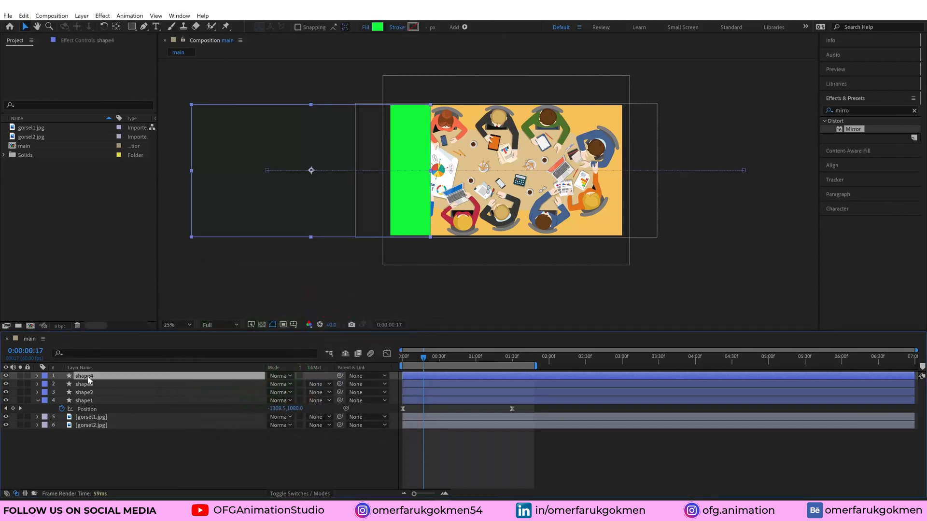
Step: Duplicate the green shape layer with a magenta fill, and collapse shape1's Position property in the timeline
{"action": "key", "text": "ctrl+d"}
{"action": "left_click", "coordinate": [377, 27]}
{"action": "left_click", "coordinate": [313, 305]}
{"action": "left_click", "coordinate": [386, 287]}
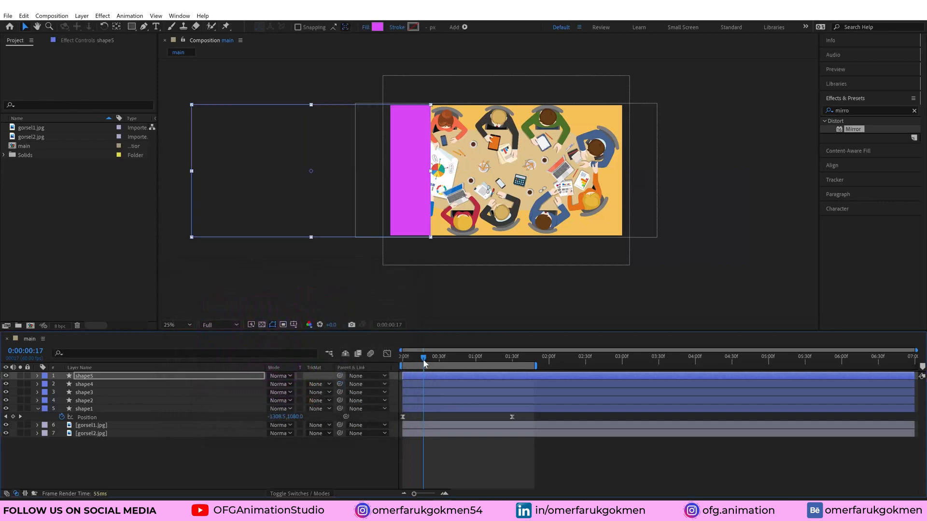
{"action": "mouse_move", "coordinate": [423, 358]}
{"action": "left_mouse_down"}
{"action": "mouse_move", "coordinate": [487, 363]}
{"action": "mouse_move", "coordinate": [421, 363]}
{"action": "left_mouse_up"}
{"action": "left_click", "coordinate": [37, 408]}
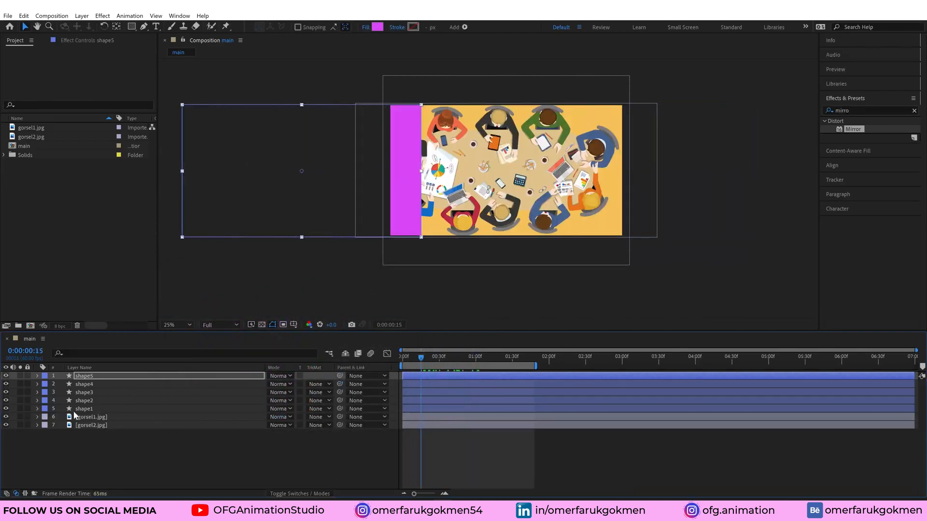
{"action": "left_click", "coordinate": [83, 408]}
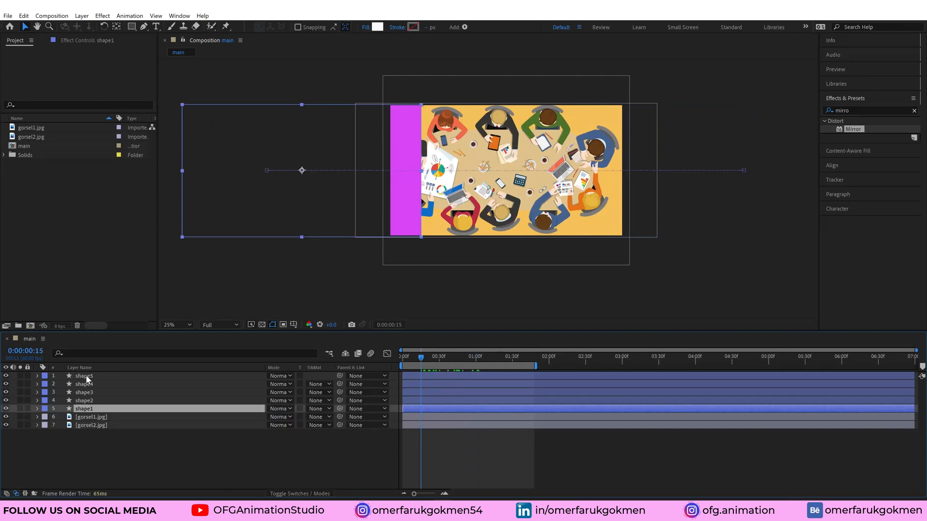
{"action": "left_click", "coordinate": [85, 376]}
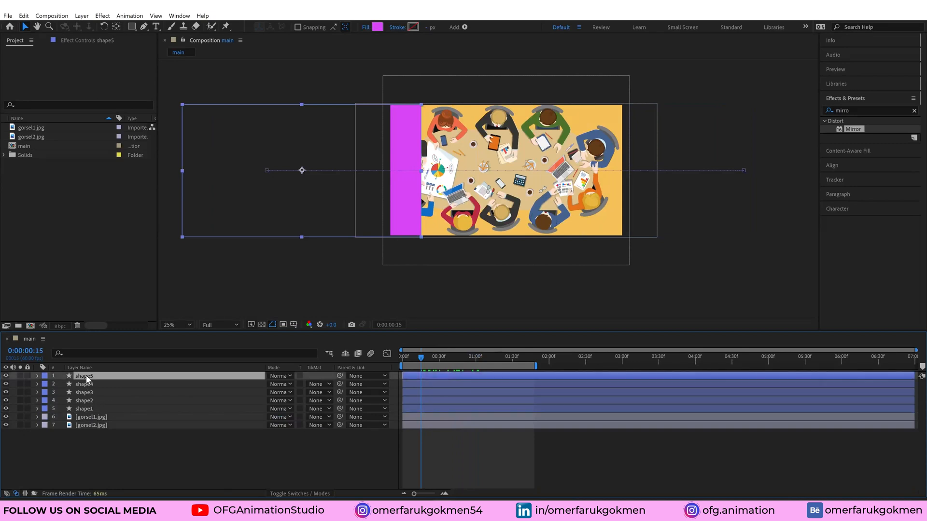
{"action": "left_click", "coordinate": [83, 408]}
{"action": "left_click", "coordinate": [91, 436]}
{"action": "left_click", "coordinate": [86, 411]}
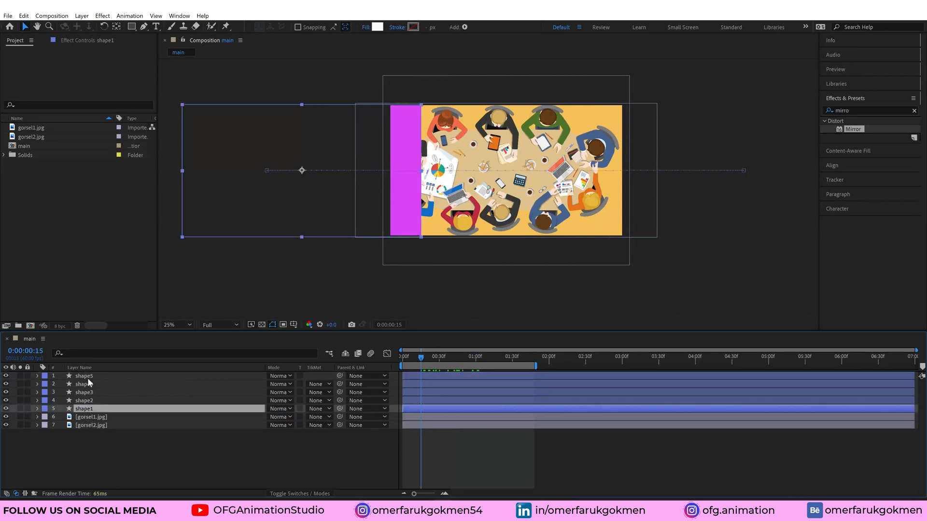
{"action": "left_click", "coordinate": [88, 378], "text": "shift"}
{"action": "left_click", "coordinate": [113, 459]}
Step: Stagger shape2 through shape5 in the timeline so each layer starts about 3 frames after the one below it
{"action": "left_click_drag", "start_coordinate": [421, 360], "coordinate": [397, 378]}
{"action": "left_click", "coordinate": [426, 494]}
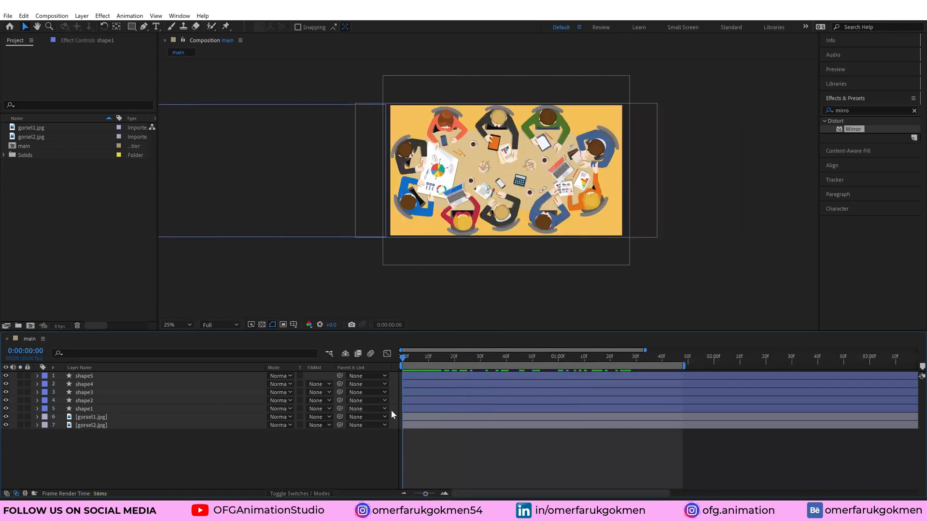
{"action": "left_click", "coordinate": [408, 400]}
{"action": "left_click_drag", "start_coordinate": [410, 400], "coordinate": [414, 400]}
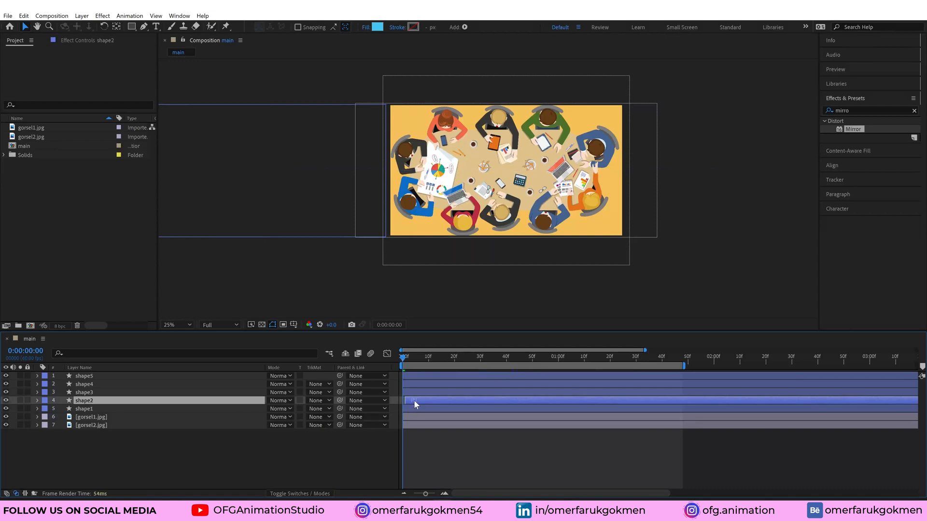
{"action": "left_click", "coordinate": [411, 391]}
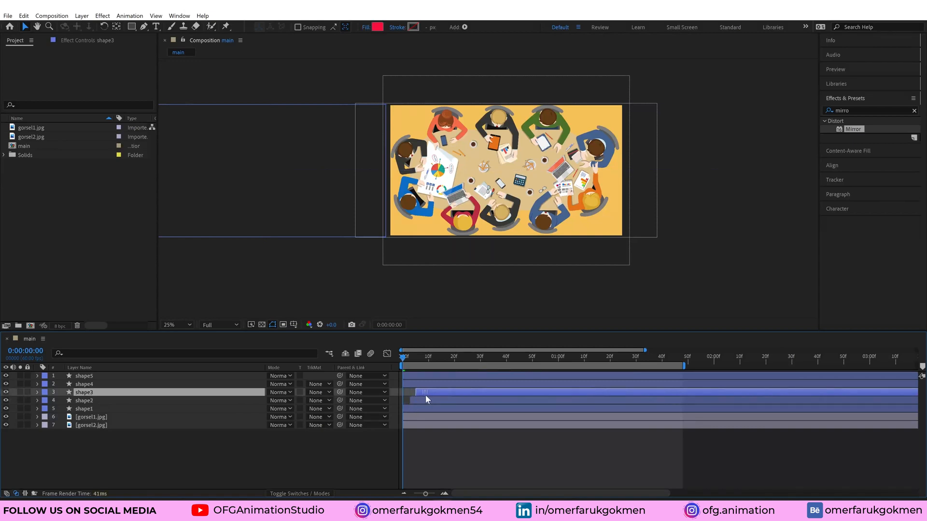
{"action": "left_click_drag", "start_coordinate": [418, 385], "coordinate": [340, 365]}
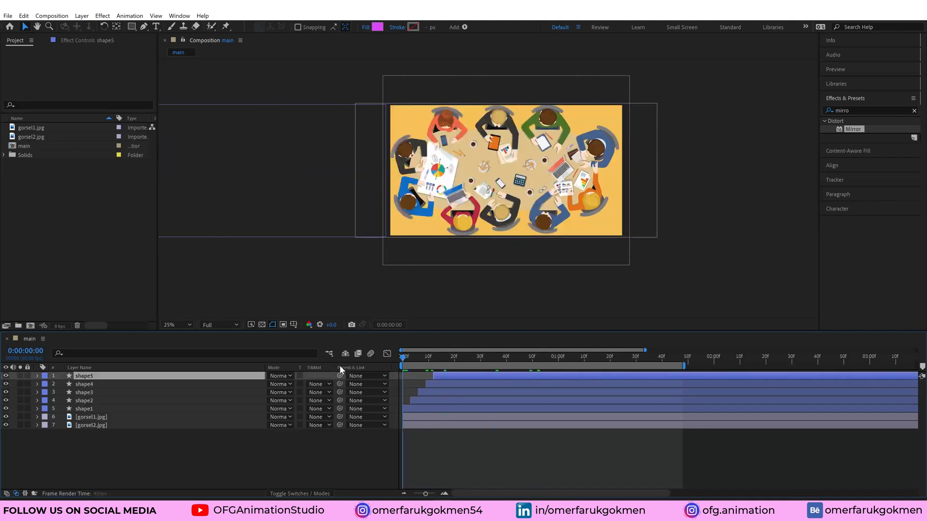
Step: Play back and scrub the staggered shape animation to check the colour sweep
{"action": "key", "text": "space"}
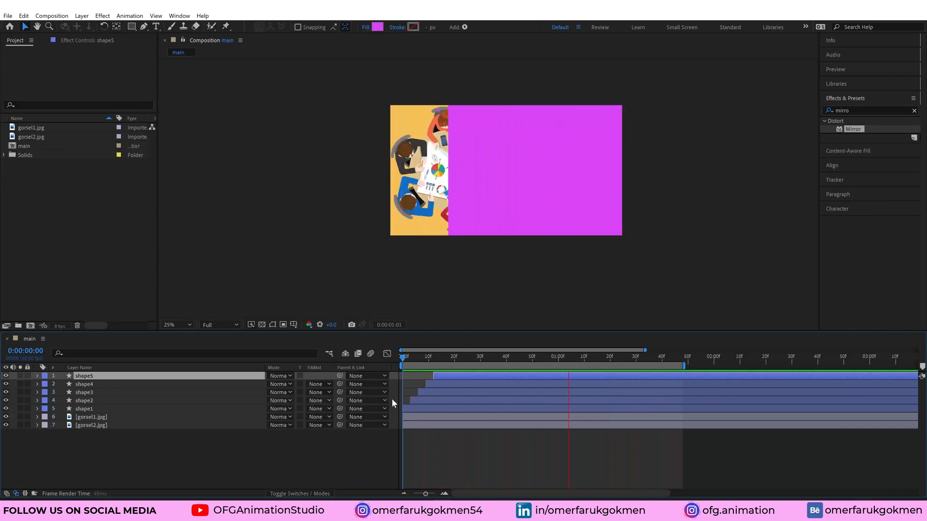
{"action": "left_click_drag", "start_coordinate": [446, 357], "coordinate": [605, 358]}
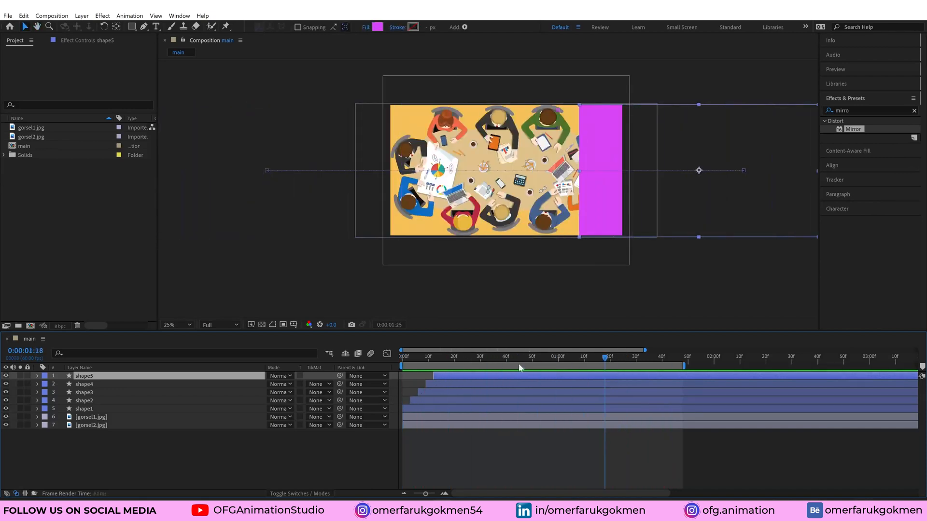
{"action": "left_click_drag", "start_coordinate": [519, 368], "coordinate": [472, 371]}
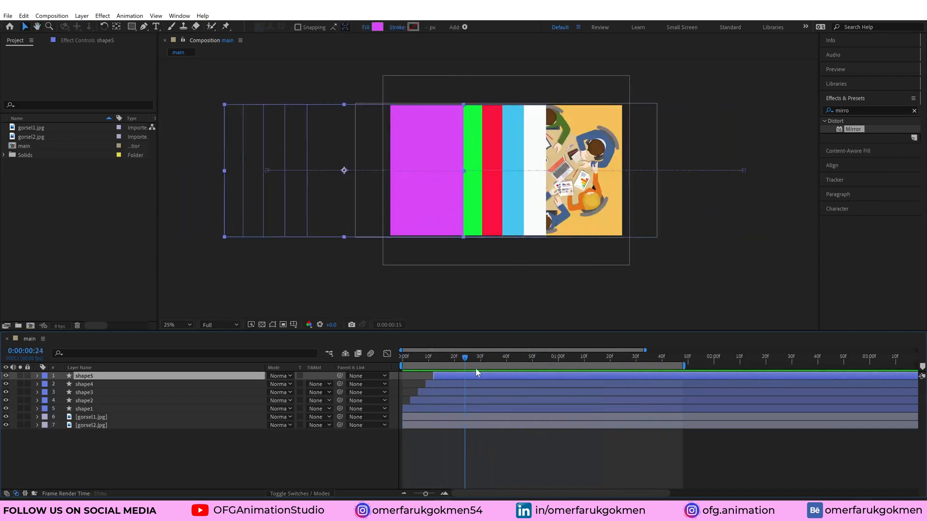
Step: Turn on motion blur for layers shape1 through shape5 and enable it for the composition
{"action": "left_click", "coordinate": [294, 494]}
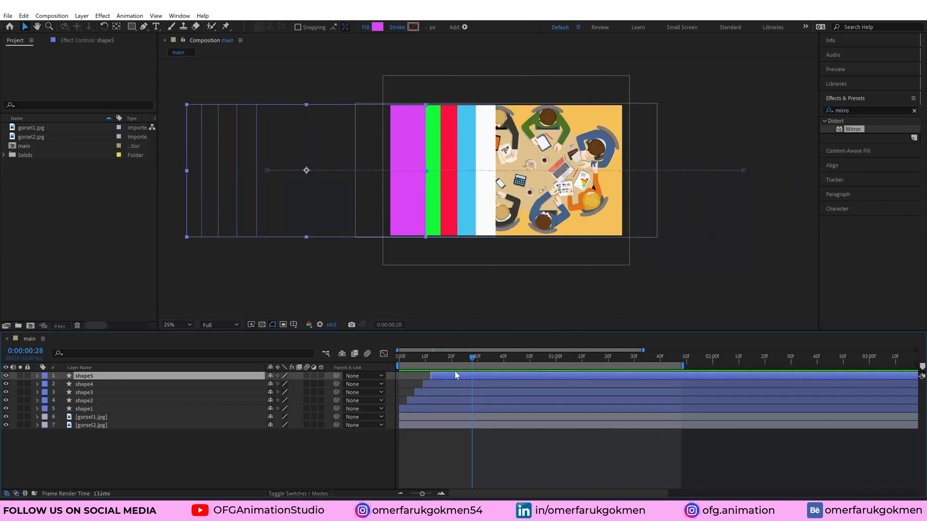
{"action": "left_click_drag", "start_coordinate": [471, 360], "coordinate": [621, 371]}
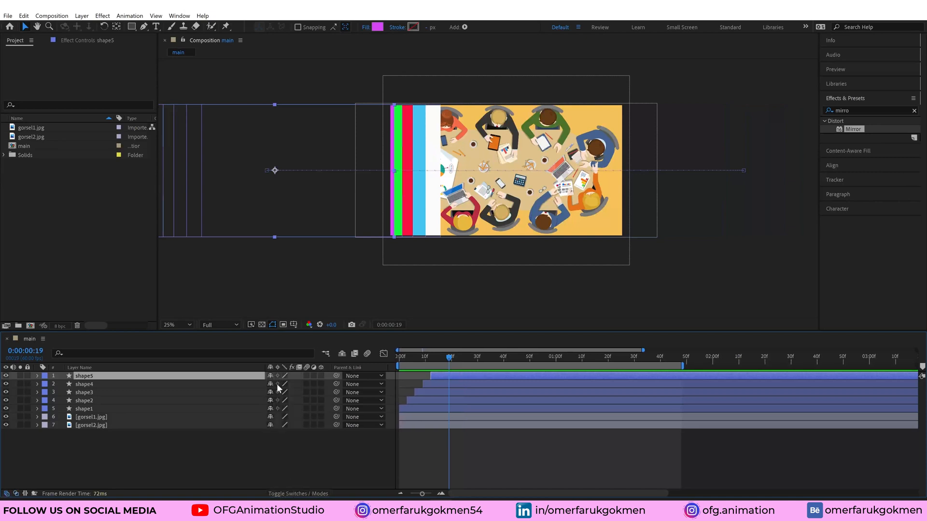
{"action": "left_click_drag", "start_coordinate": [306, 376], "coordinate": [307, 407]}
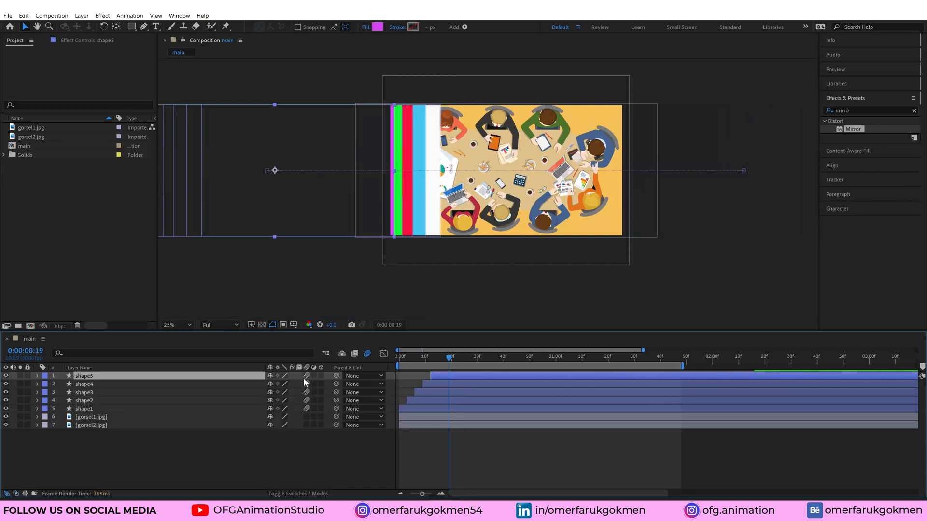
{"action": "left_click", "coordinate": [370, 356]}
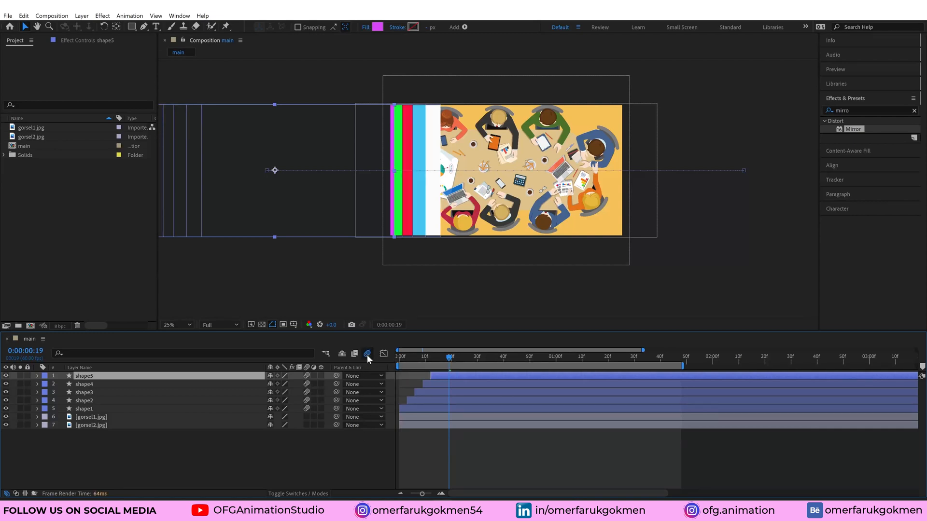
{"action": "left_click", "coordinate": [367, 354]}
Step: Preview the blurred sweep and examine the stripe edges at Fit up to 100% magnification
{"action": "left_click_drag", "start_coordinate": [461, 364], "coordinate": [575, 372]}
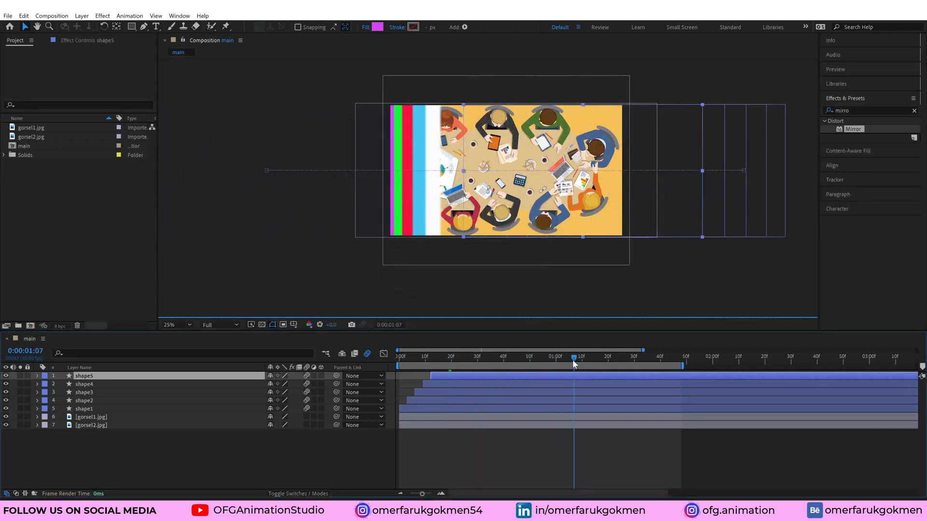
{"action": "key", "text": "space"}
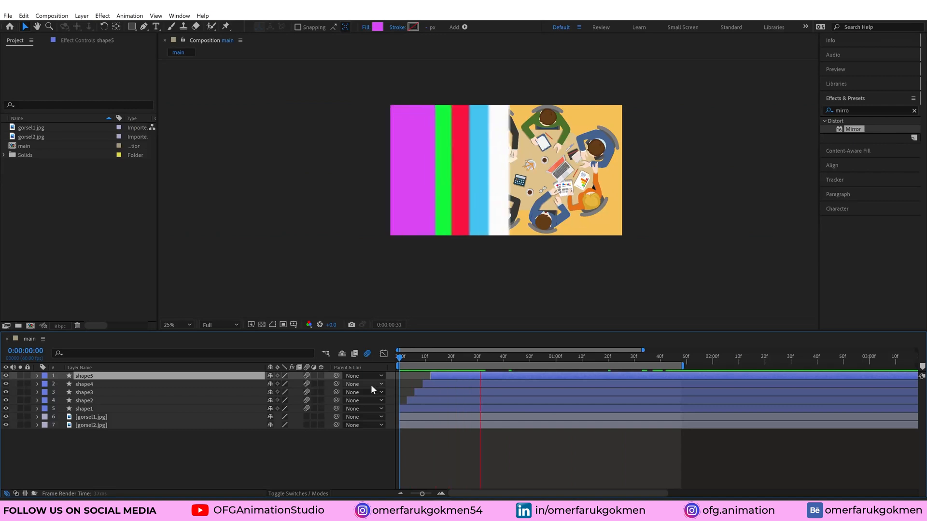
{"action": "left_click", "coordinate": [172, 325]}
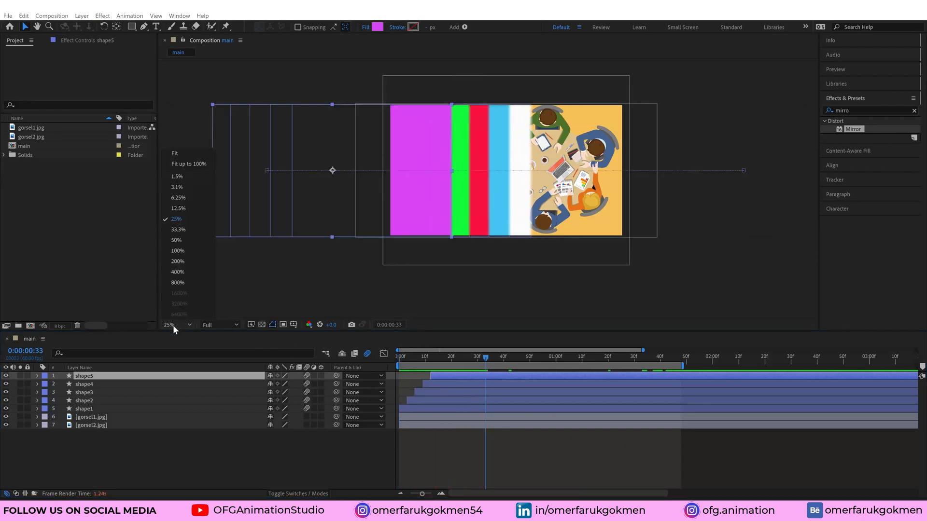
{"action": "left_click", "coordinate": [170, 163]}
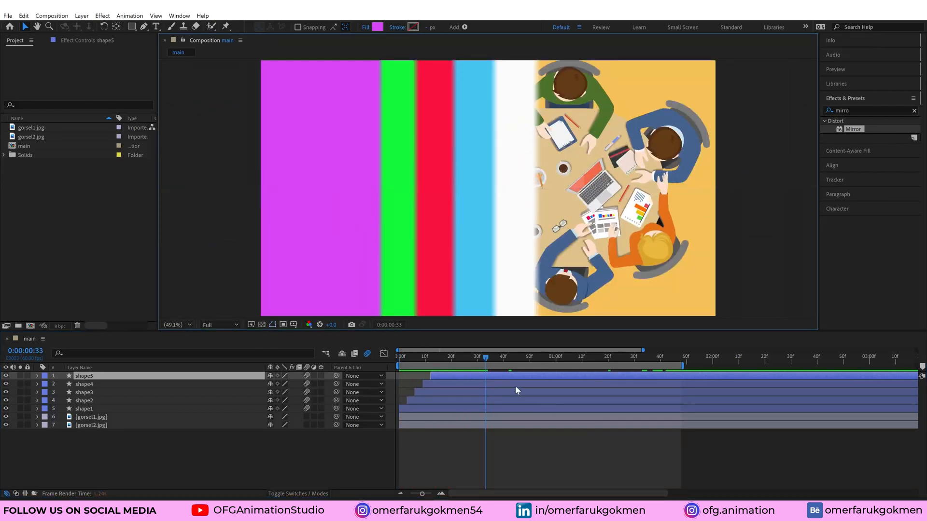
{"action": "left_click_drag", "start_coordinate": [504, 357], "coordinate": [498, 359]}
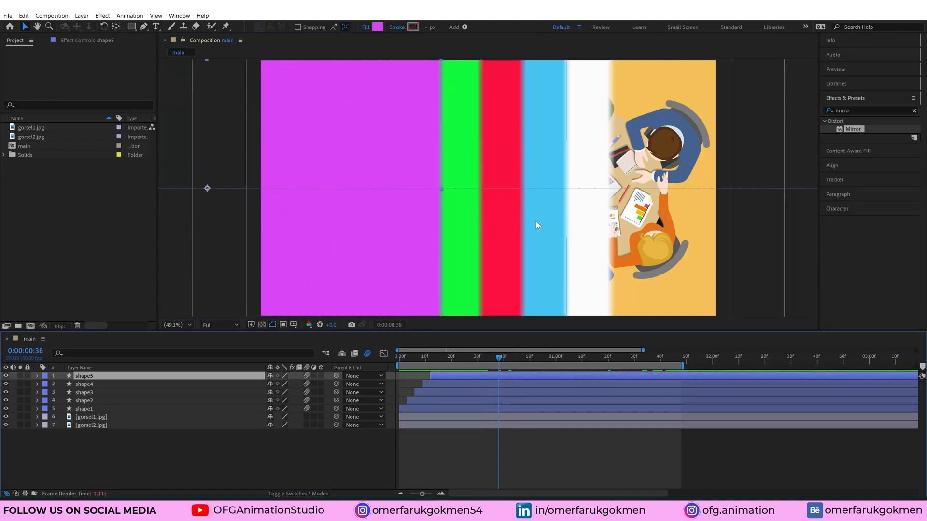
{"action": "scroll", "coordinate": [536, 221], "scroll_direction": "down", "scroll_amount": 2}
{"action": "left_click", "coordinate": [509, 358]}
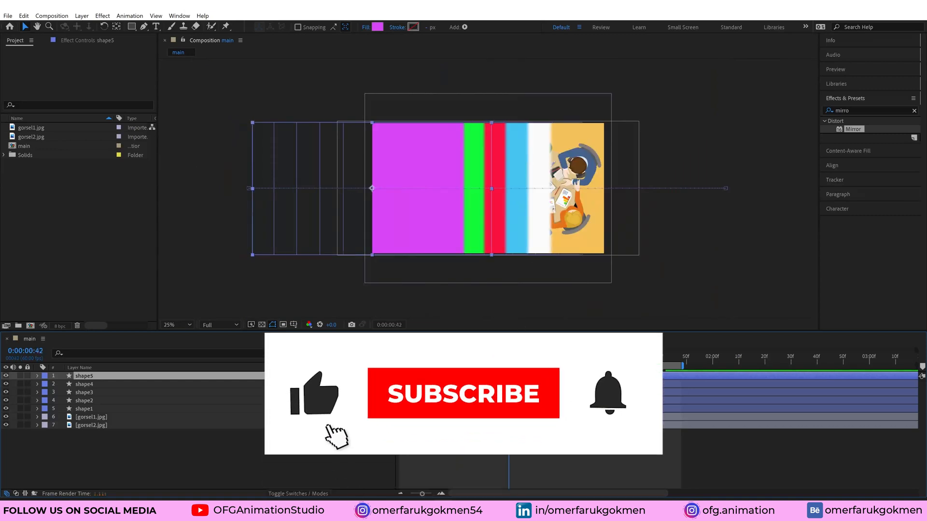
{"action": "left_click_drag", "start_coordinate": [508, 359], "coordinate": [577, 358]}
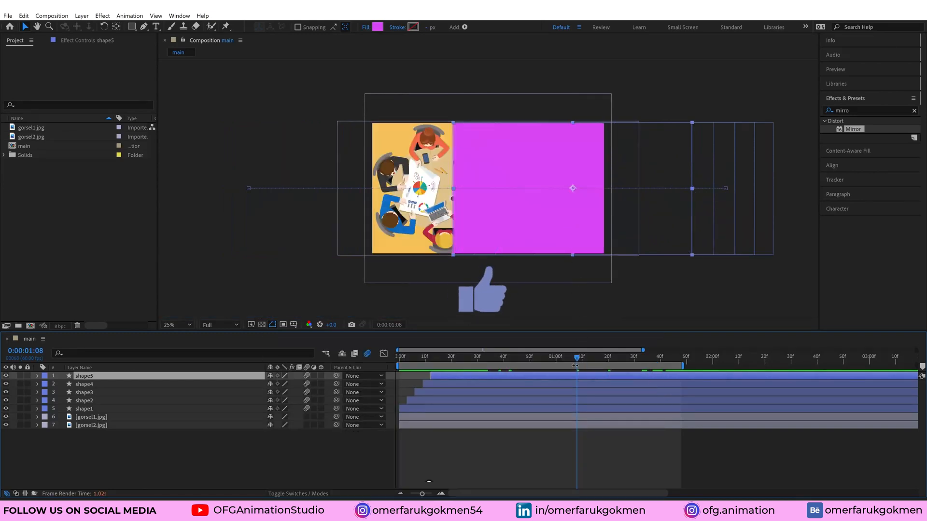
Step: At 0:00:00:57, where magenta fills the frame, cut gorsel1.jpg, removing its remainder, and trim gorsel2.jpg to start there
{"action": "left_click_drag", "start_coordinate": [574, 365], "coordinate": [547, 372]}
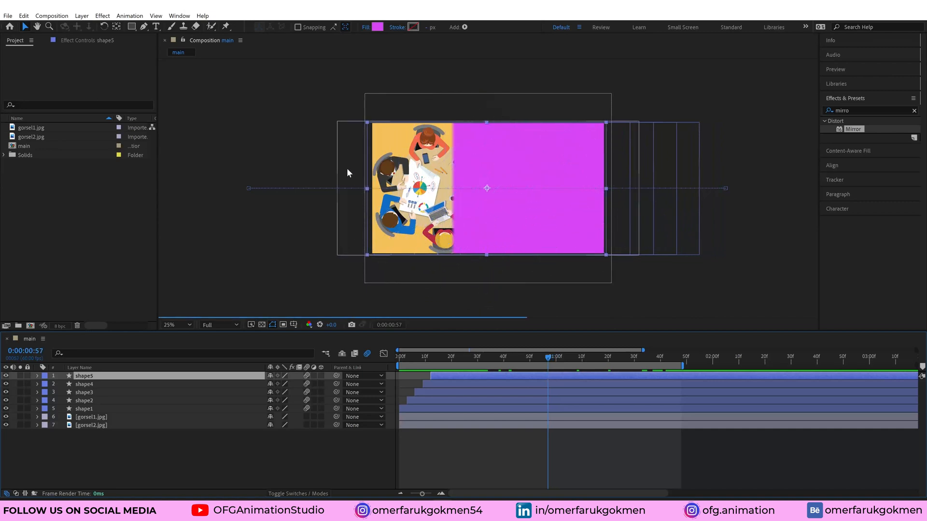
{"action": "left_click", "coordinate": [490, 416]}
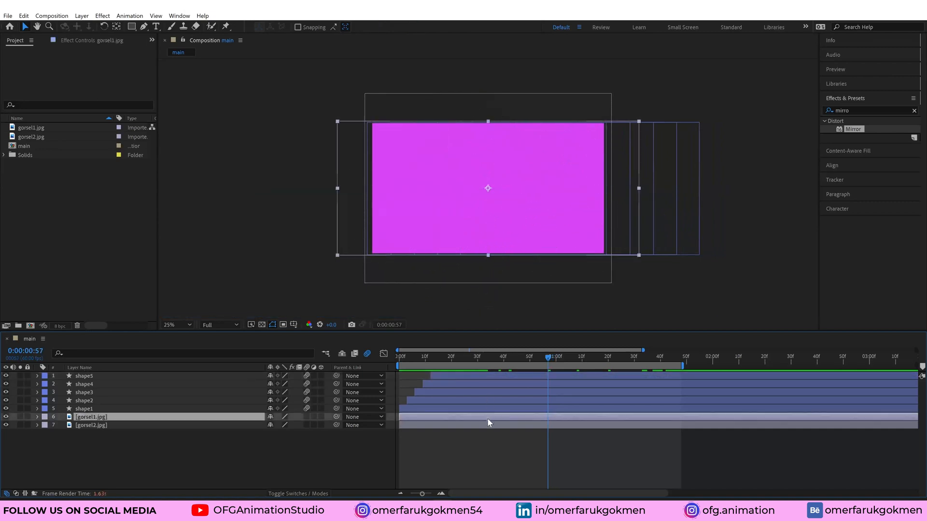
{"action": "left_click_drag", "start_coordinate": [401, 424], "coordinate": [540, 428]}
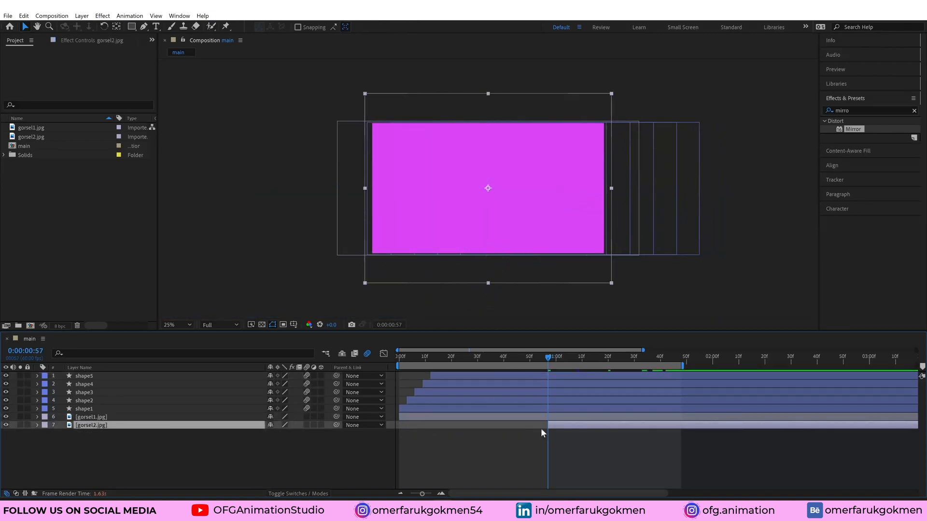
{"action": "key", "text": "alt+]"}
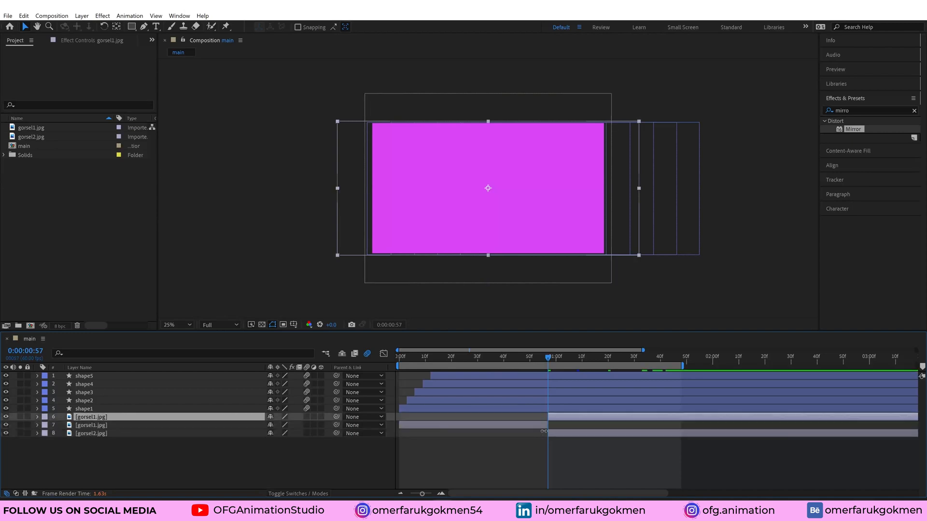
{"action": "left_click", "coordinate": [543, 430]}
Step: Play the transition from the beginning and scrub through it to check the change between the two images
{"action": "left_click_drag", "start_coordinate": [551, 357], "coordinate": [381, 360]}
{"action": "key", "text": "space"}
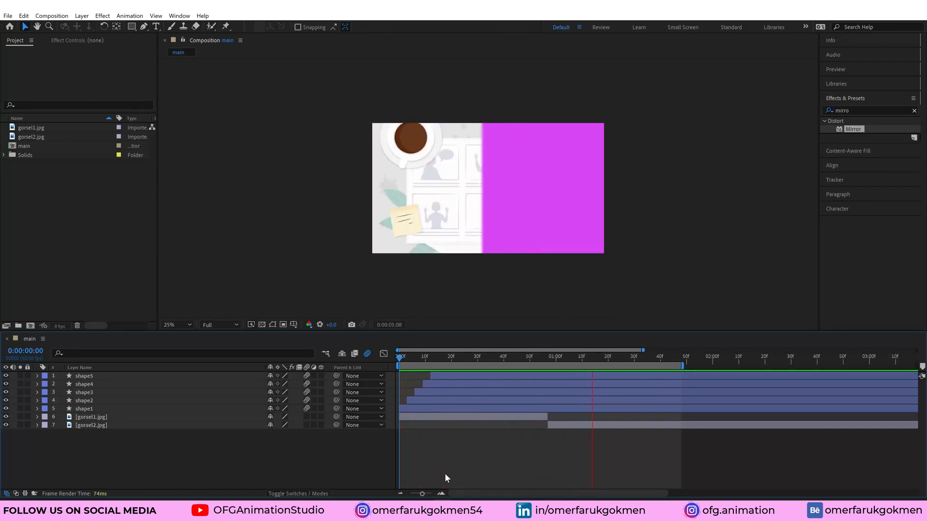
{"action": "left_click_drag", "start_coordinate": [516, 358], "coordinate": [508, 380]}
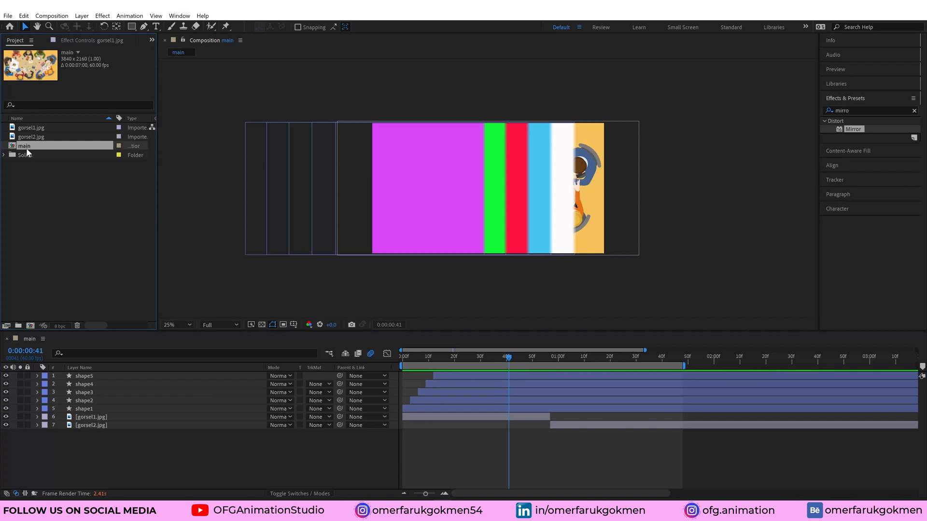
Step: Duplicate the main composition, open the copy main 2, and delete layers shape1 through shape5 from it
{"action": "key", "text": "ctrl+d"}
{"action": "double_click", "coordinate": [27, 156]}
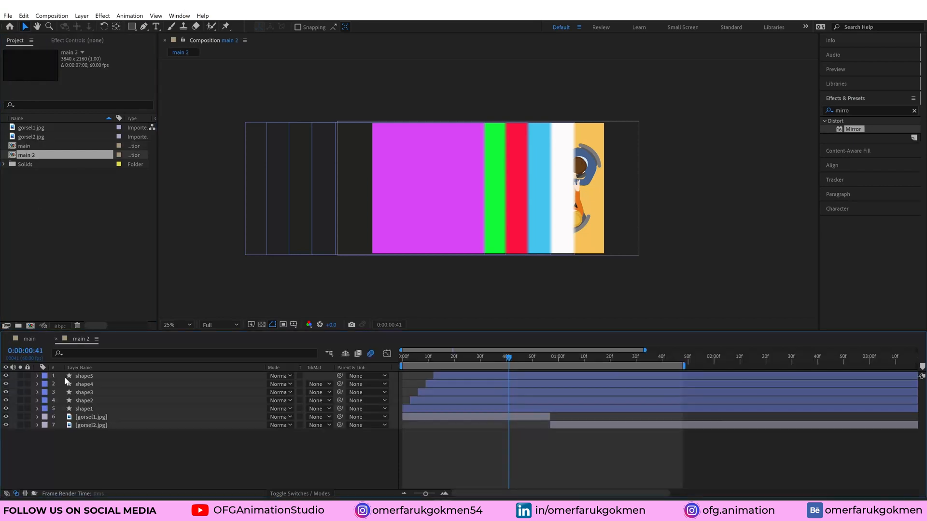
{"action": "left_click", "coordinate": [83, 376]}
{"action": "left_click", "coordinate": [85, 408], "text": "shift"}
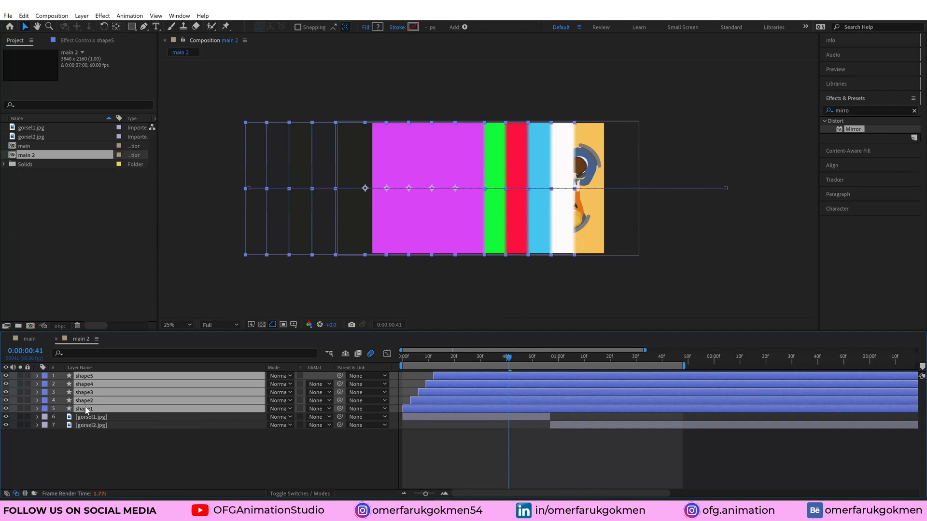
{"action": "key", "text": "Delete"}
Step: In main 2, extend gorsel2.jpg back to the composition start and gorsel1.jpg to the end of the work area
{"action": "left_click_drag", "start_coordinate": [508, 357], "coordinate": [590, 359]}
{"action": "left_click_drag", "start_coordinate": [547, 384], "coordinate": [405, 384]}
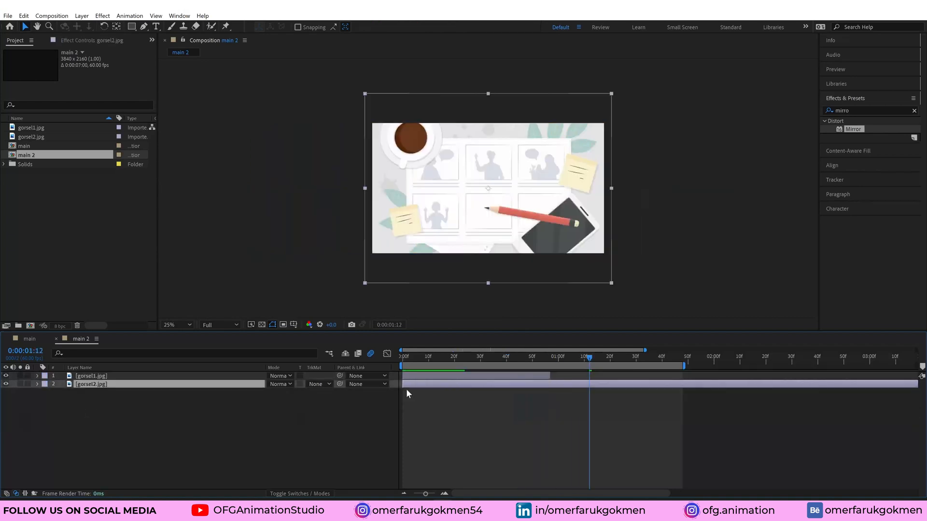
{"action": "left_click", "coordinate": [552, 375]}
{"action": "left_click_drag", "start_coordinate": [553, 375], "coordinate": [682, 375]}
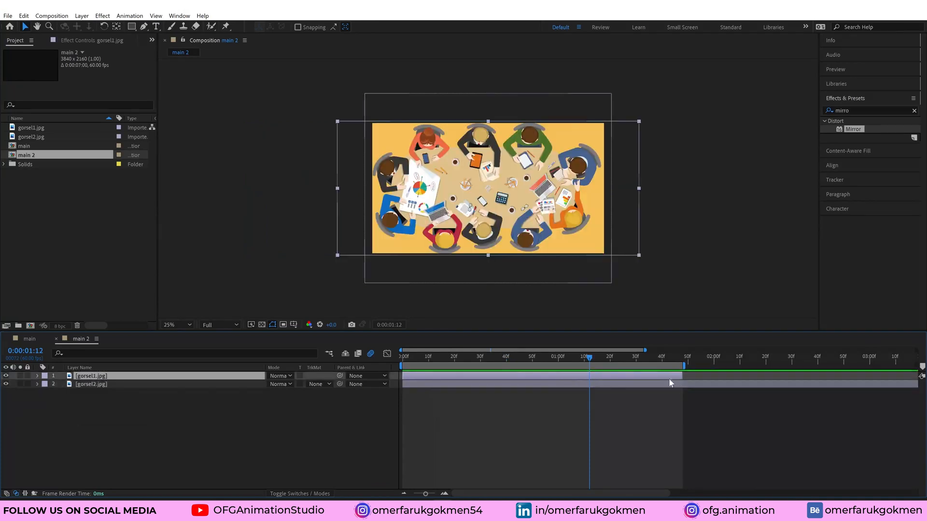
{"action": "left_click_drag", "start_coordinate": [605, 358], "coordinate": [530, 360]}
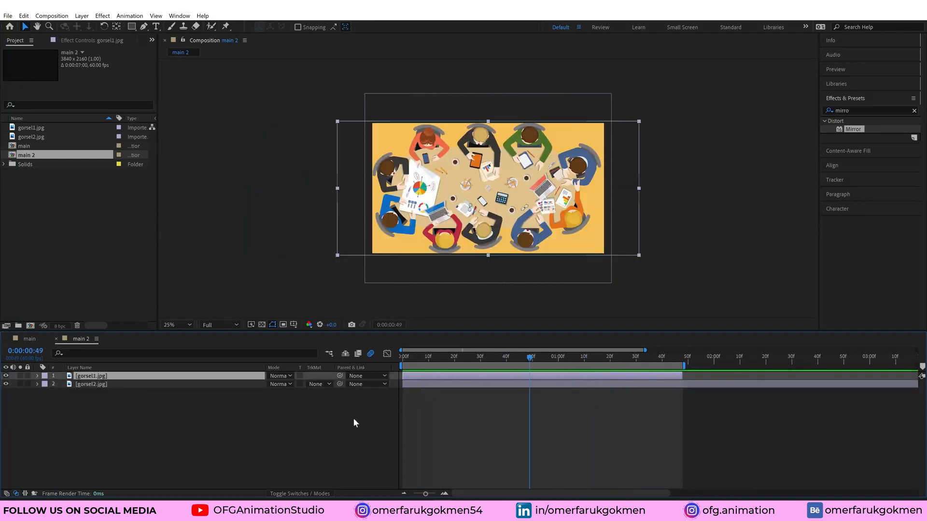
Step: Create a white solid named transition02, 3840 px wide and 4320 px high
{"action": "right_click", "coordinate": [141, 418]}
{"action": "mouse_move", "coordinate": [206, 309]}
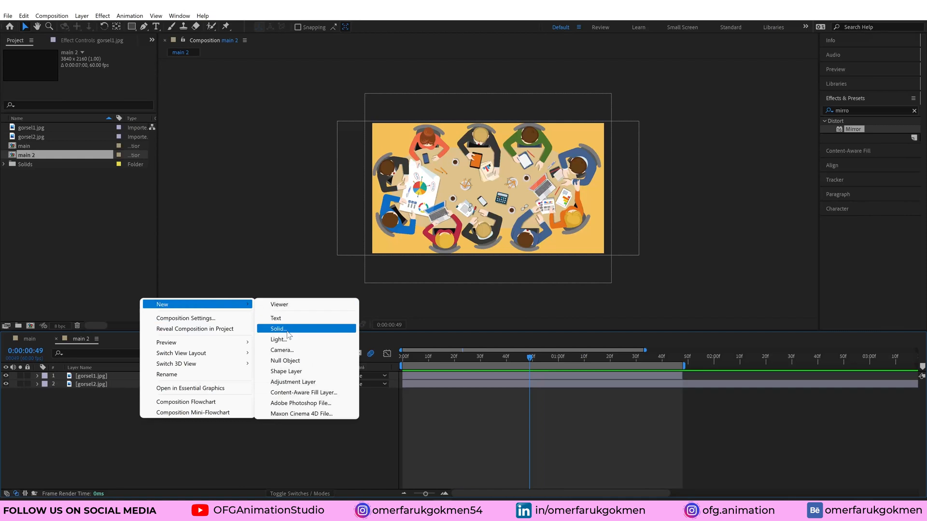
{"action": "left_click", "coordinate": [285, 329]}
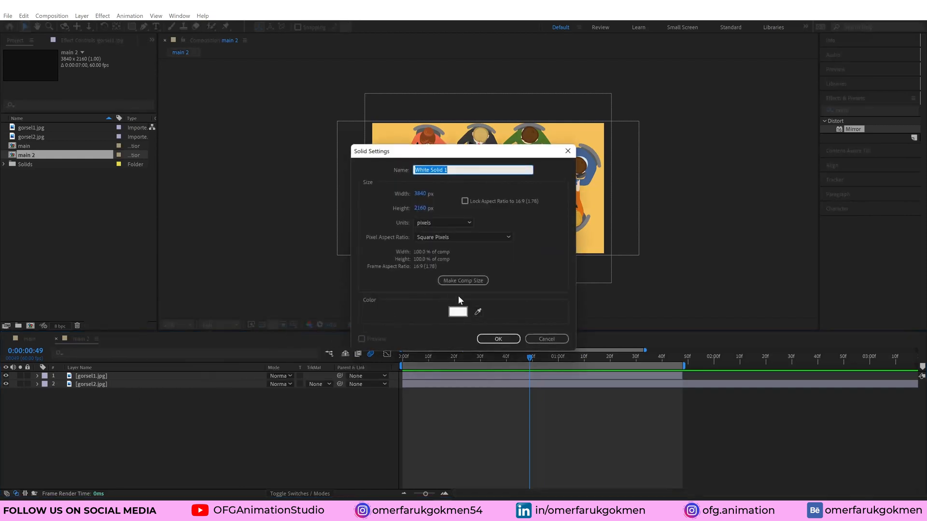
{"action": "type", "text": "transition02"}
{"action": "left_click", "coordinate": [419, 209]}
{"action": "type", "text": "4320"}
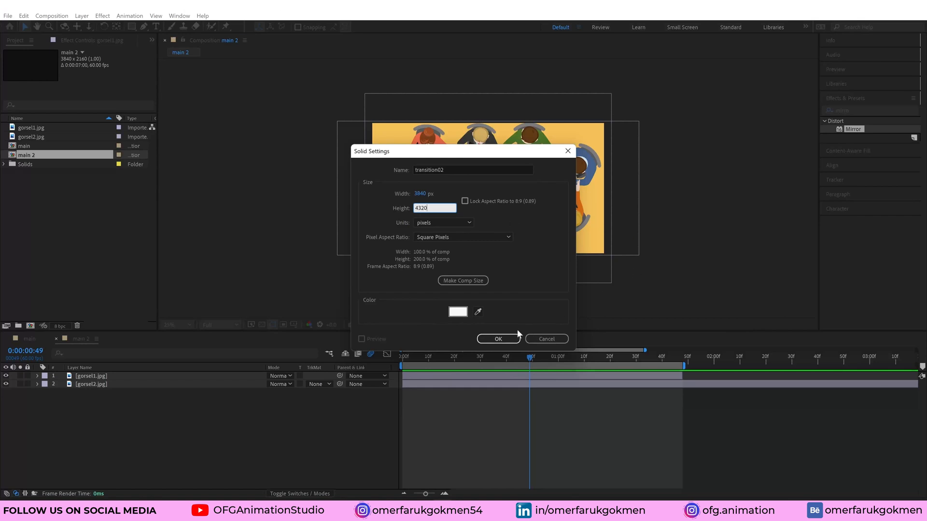
{"action": "left_click", "coordinate": [504, 338]}
{"action": "scroll", "coordinate": [507, 231], "scroll_direction": "down", "scroll_amount": 2}
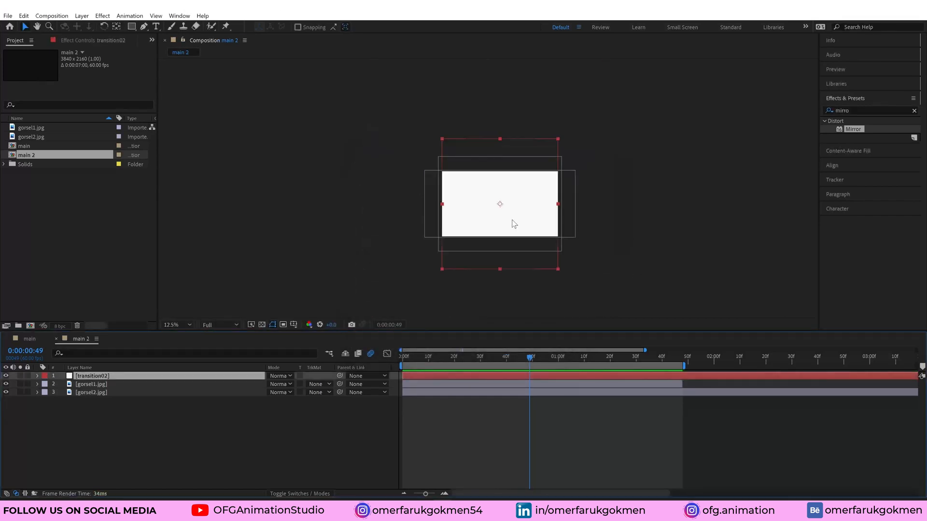
Step: Add a rectangular mask matching the full bounds of the transition02 solid
{"action": "left_click", "coordinate": [142, 440]}
{"action": "left_click", "coordinate": [90, 377]}
{"action": "left_click", "coordinate": [125, 433]}
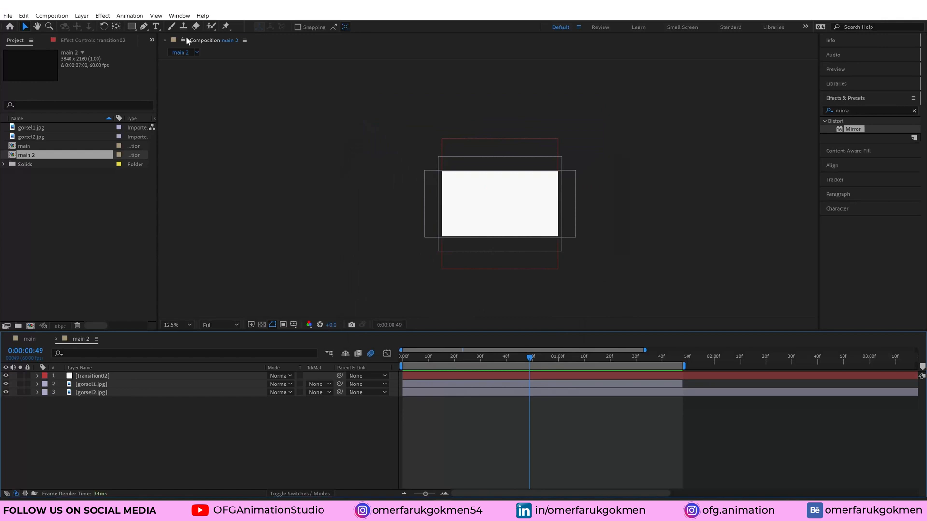
{"action": "left_click", "coordinate": [97, 379]}
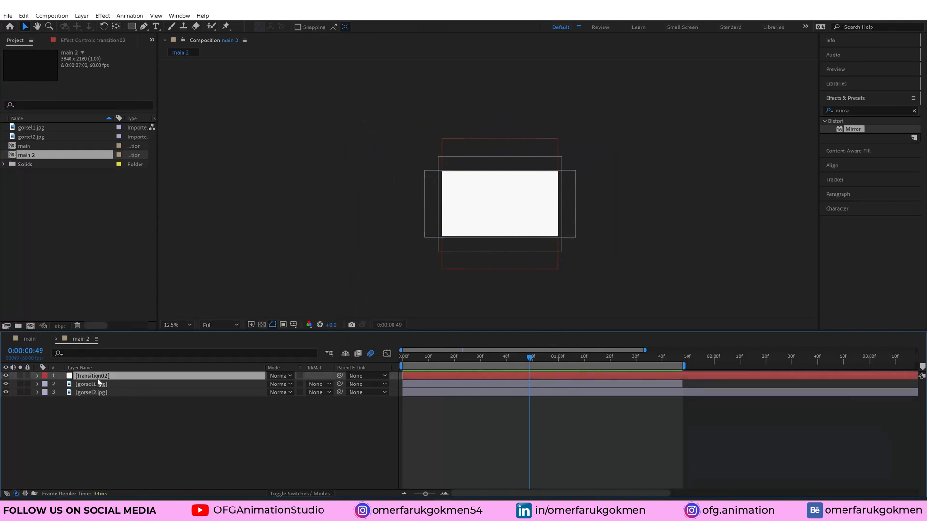
{"action": "double_click", "coordinate": [132, 28]}
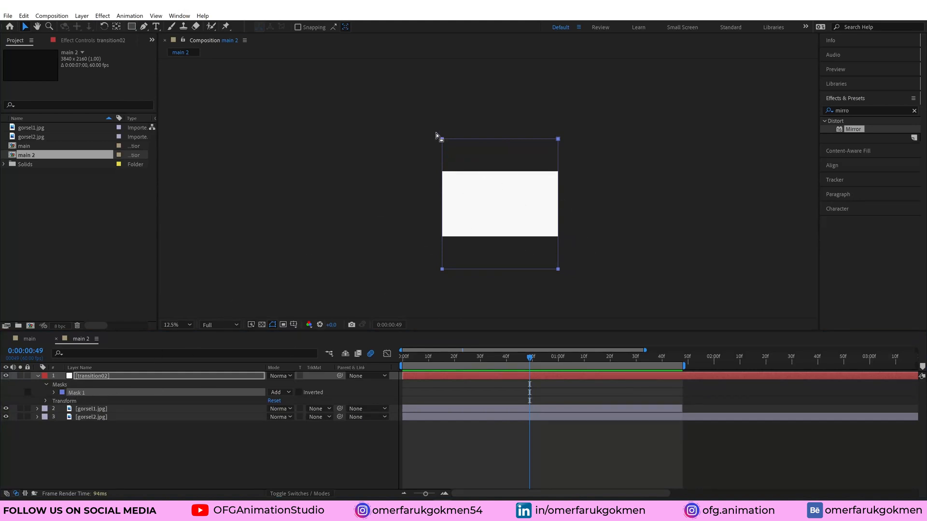
Step: Reshape the transition02 mask into a triangle with its apex at the top centre and its base slightly wider than the solid
{"action": "left_click_drag", "start_coordinate": [413, 127], "coordinate": [501, 140]}
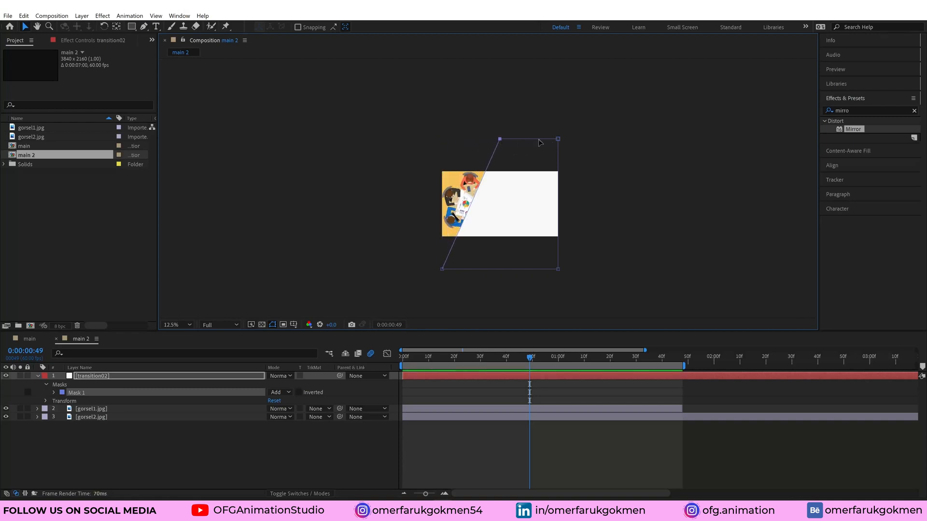
{"action": "left_click_drag", "start_coordinate": [581, 154], "coordinate": [501, 140]}
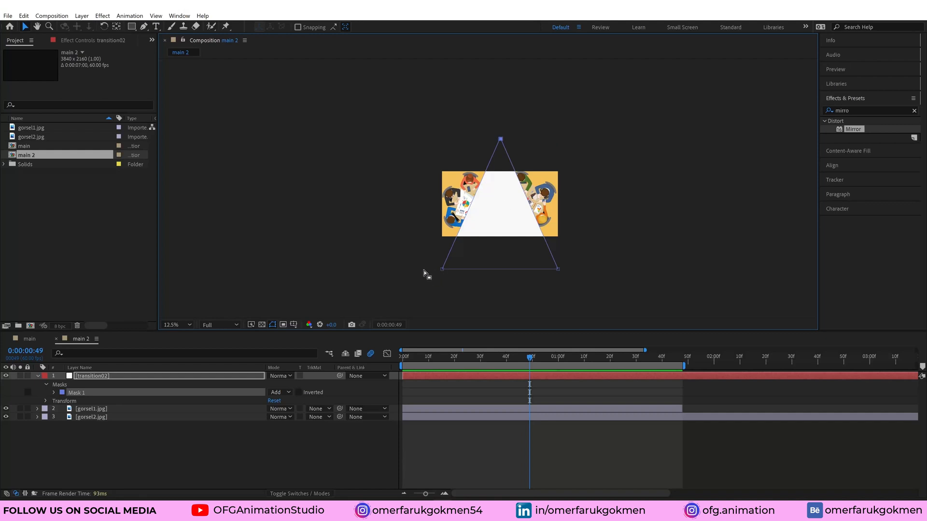
{"action": "mouse_move", "coordinate": [423, 266]}
{"action": "left_mouse_down"}
{"action": "mouse_move", "coordinate": [462, 295]}
{"action": "mouse_move", "coordinate": [422, 275]}
{"action": "left_mouse_up"}
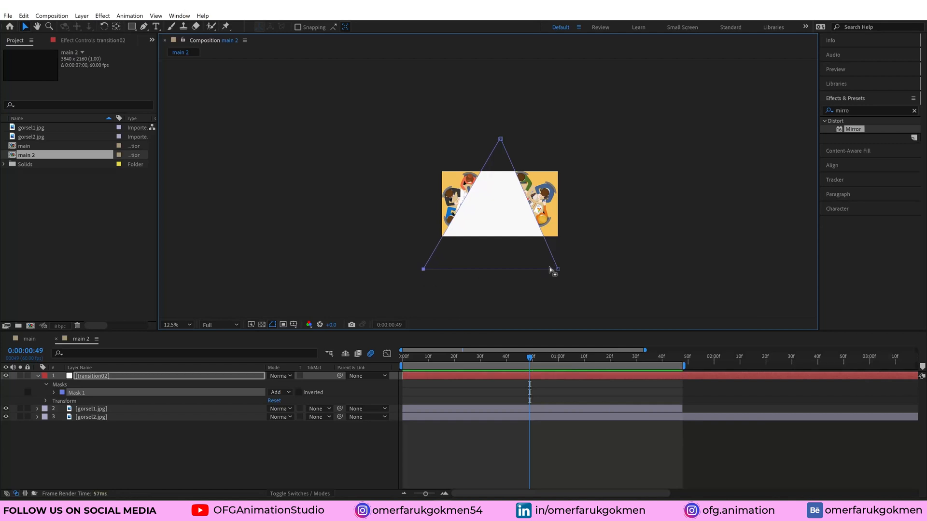
{"action": "left_click_drag", "start_coordinate": [598, 256], "coordinate": [578, 271]}
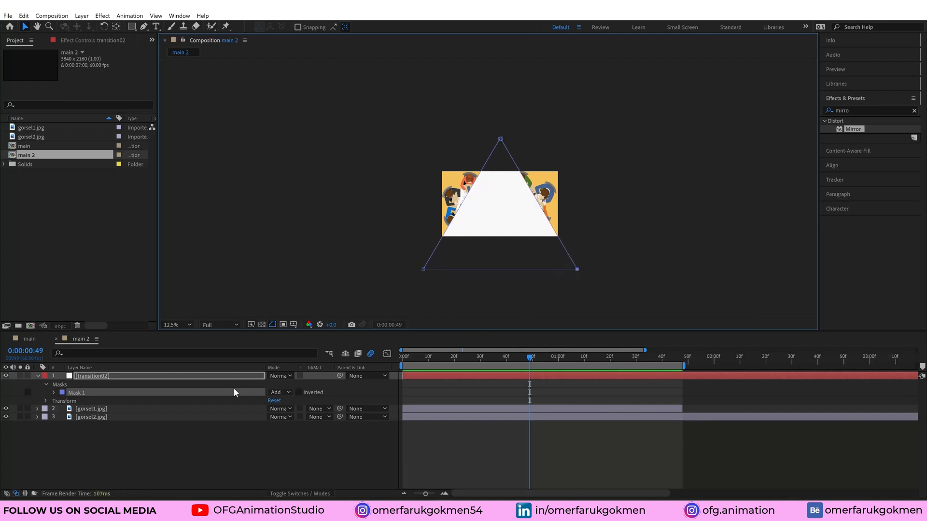
Step: Add a Position keyframe at 1920, 1080 to transition02, and extend gorsel1.jpg and the work area to about 0:00:02:08
{"action": "key", "text": "p"}
{"action": "left_click", "coordinate": [61, 385]}
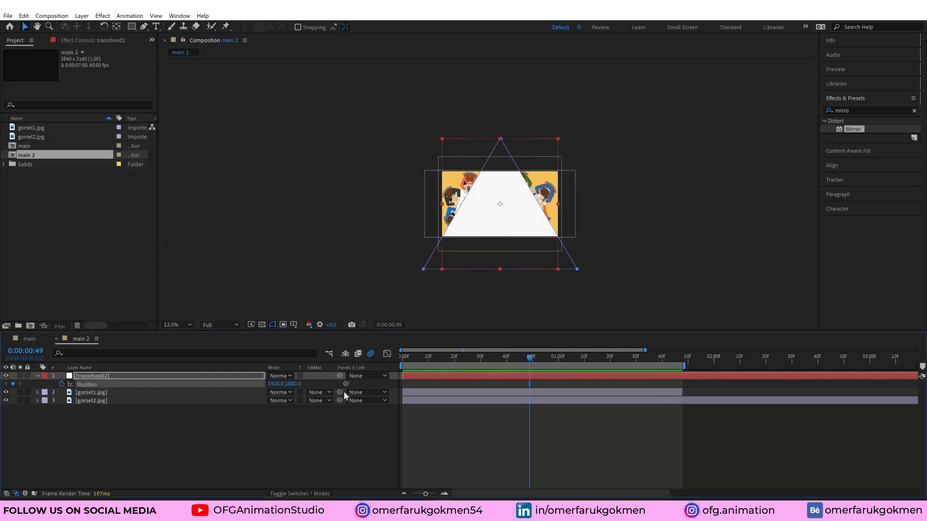
{"action": "left_click_drag", "start_coordinate": [529, 385], "coordinate": [604, 385]}
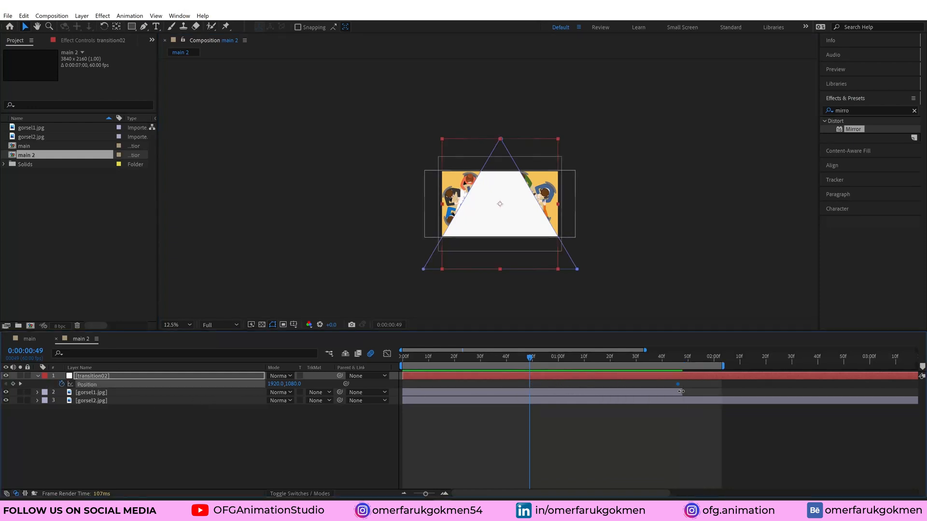
{"action": "mouse_move", "coordinate": [682, 392]}
{"action": "left_mouse_down"}
{"action": "mouse_move", "coordinate": [735, 393]}
{"action": "mouse_move", "coordinate": [734, 366]}
{"action": "left_mouse_up"}
Step: Place the existing Position keyframe at 0:00:02:00 and keyframe transition02 below the frame at 1920, 4608 at the composition start
{"action": "left_click_drag", "start_coordinate": [677, 384], "coordinate": [393, 373]}
{"action": "left_click", "coordinate": [712, 358]}
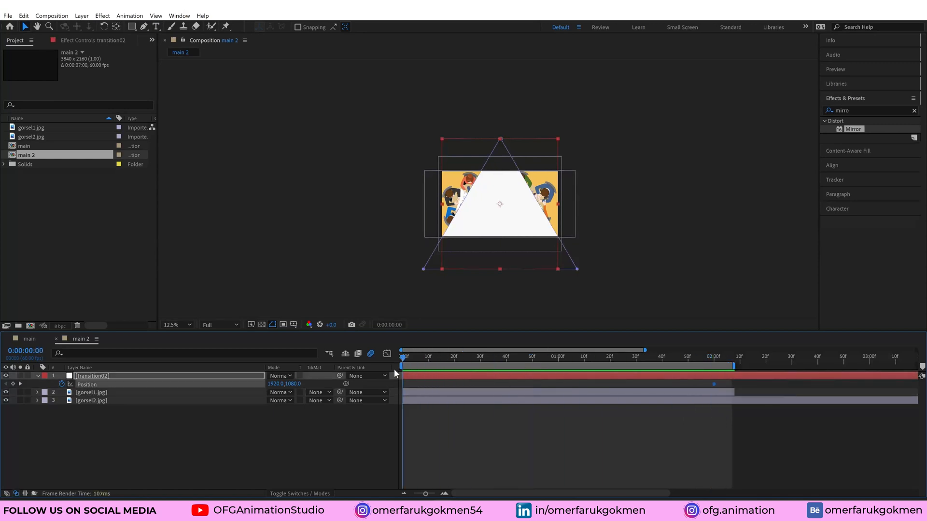
{"action": "left_click_drag", "start_coordinate": [507, 216], "coordinate": [494, 322]}
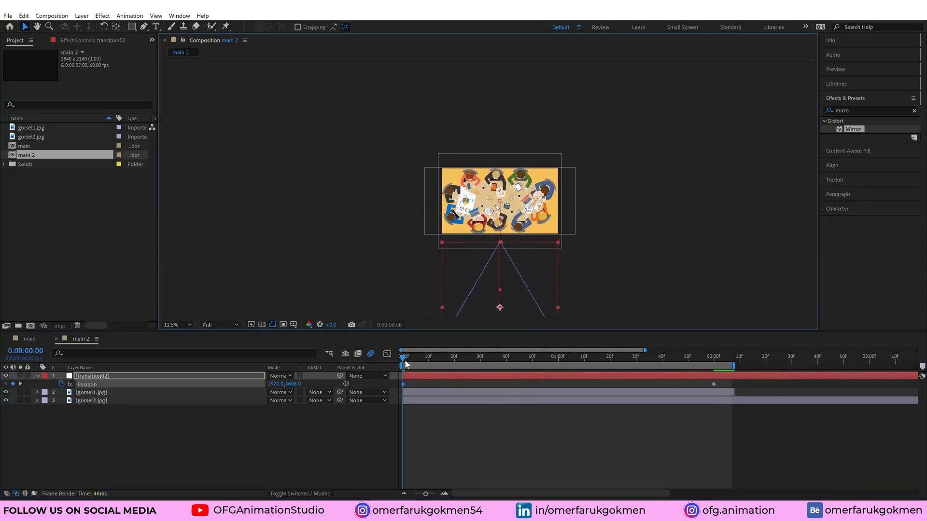
Step: Play and scrub through the composition to check how the triangle rises over the image
{"action": "mouse_move", "coordinate": [404, 359]}
{"action": "left_mouse_down"}
{"action": "mouse_move", "coordinate": [610, 358]}
{"action": "mouse_move", "coordinate": [359, 356]}
{"action": "mouse_move", "coordinate": [386, 359]}
{"action": "left_mouse_up"}
{"action": "key", "text": "space"}
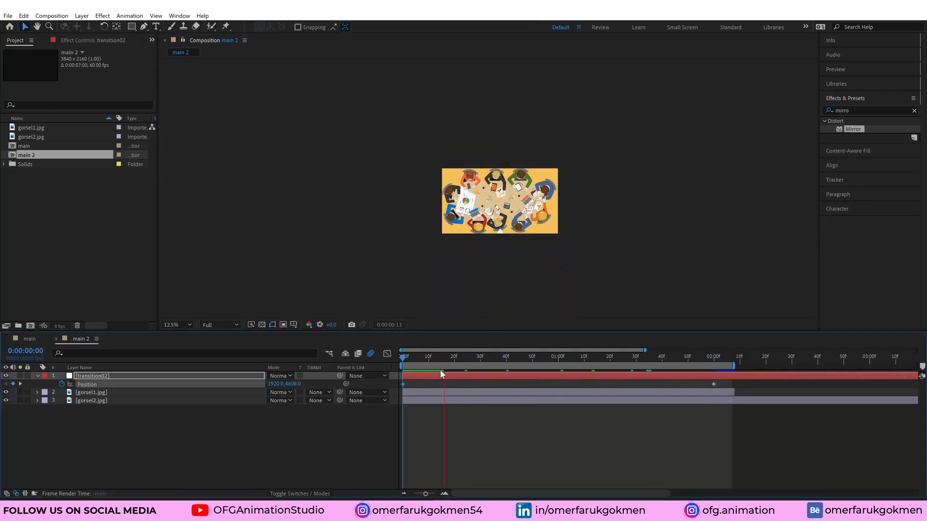
{"action": "left_click", "coordinate": [551, 357]}
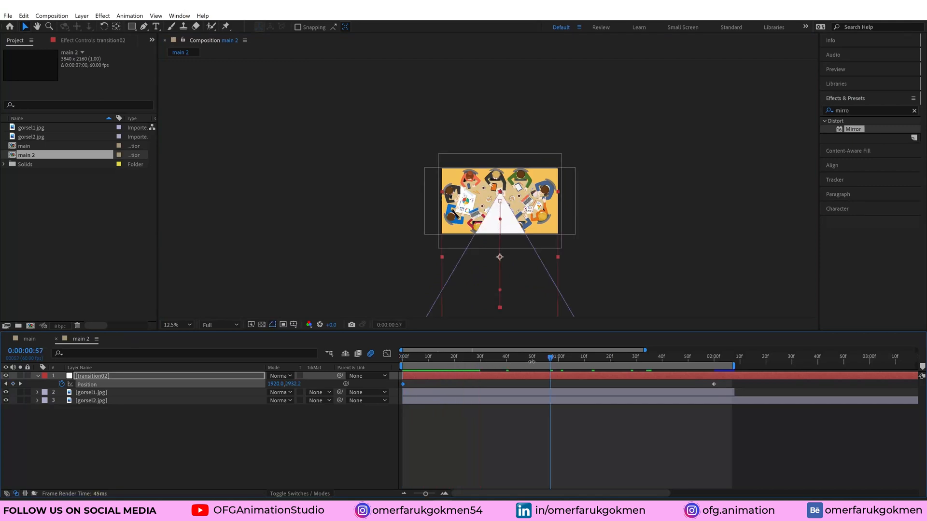
{"action": "left_click_drag", "start_coordinate": [547, 361], "coordinate": [641, 360]}
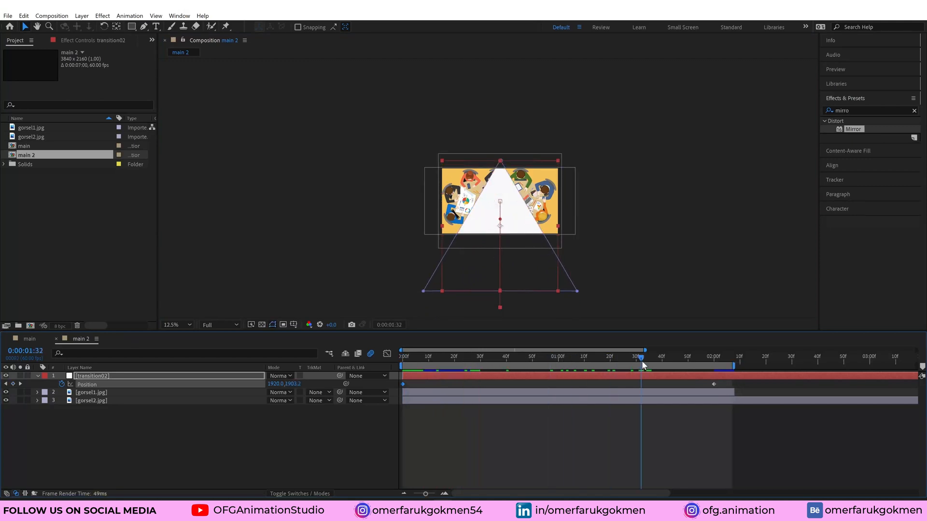
Step: Find the Wave Warp effect and apply it to transition02
{"action": "left_click", "coordinate": [873, 111]}
{"action": "left_click", "coordinate": [915, 110]}
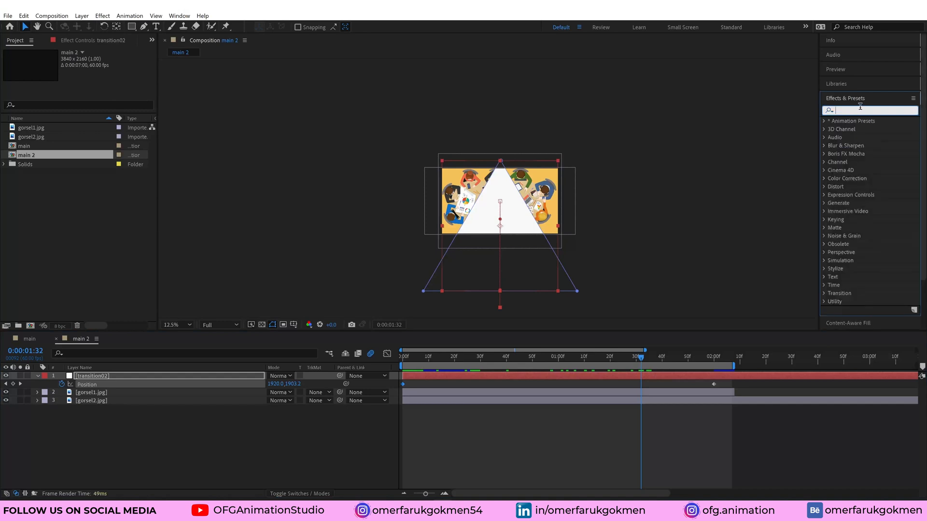
{"action": "type", "text": "wave"}
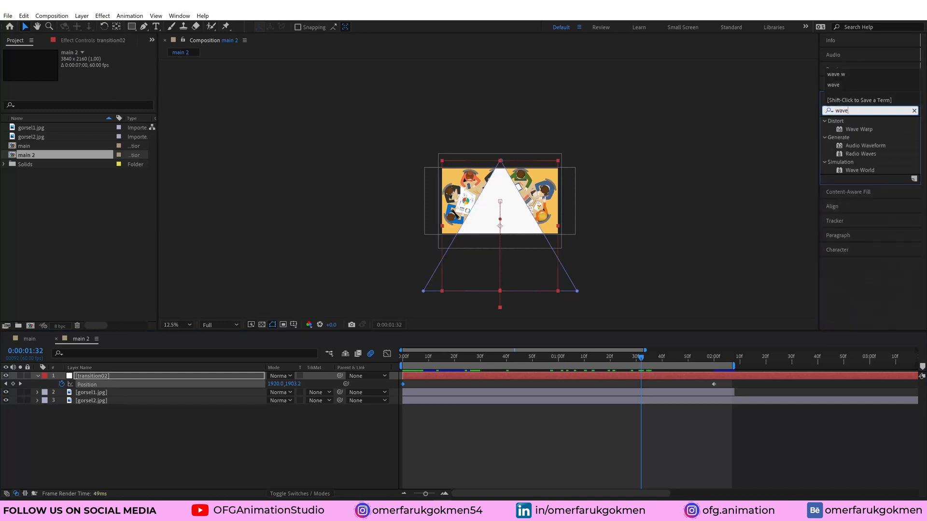
{"action": "double_click", "coordinate": [855, 127]}
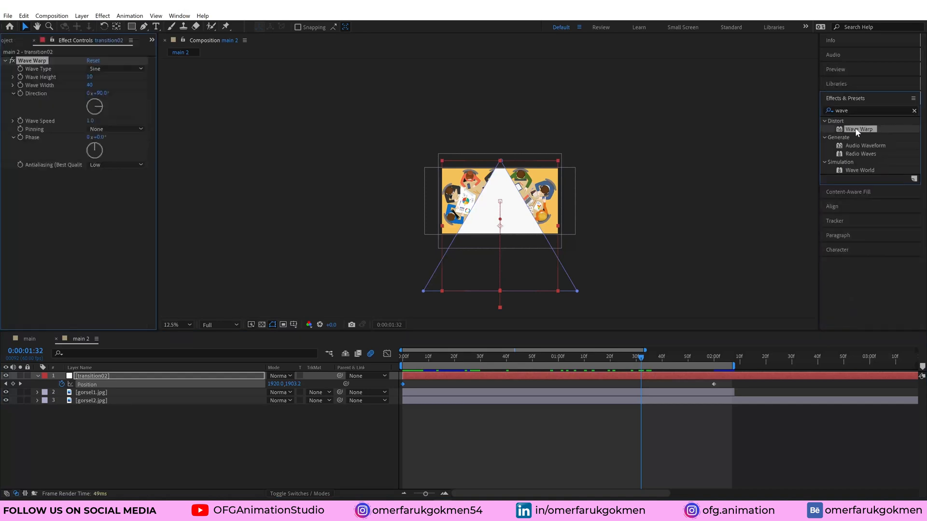
Step: Set the Wave Warp width to 60 and height to 20
{"action": "left_click", "coordinate": [90, 86]}
{"action": "key", "text": "Return"}
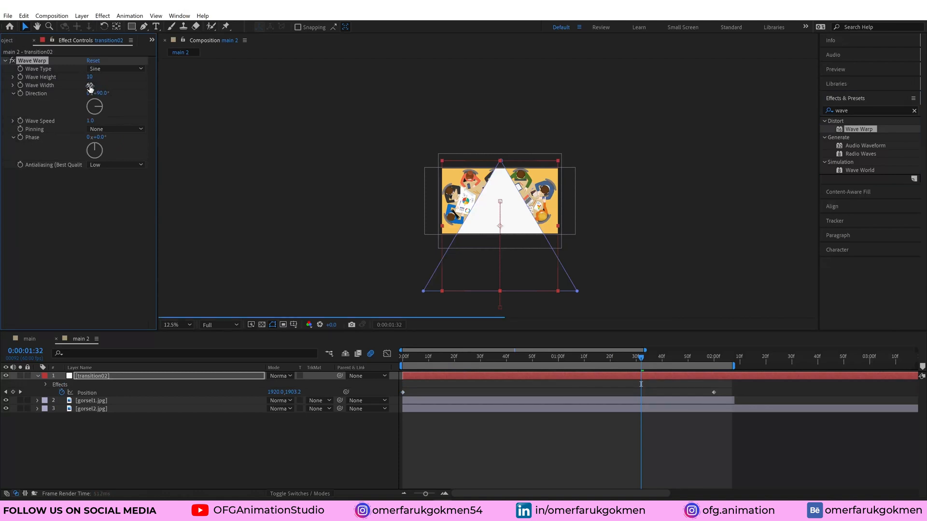
{"action": "left_click", "coordinate": [89, 78]}
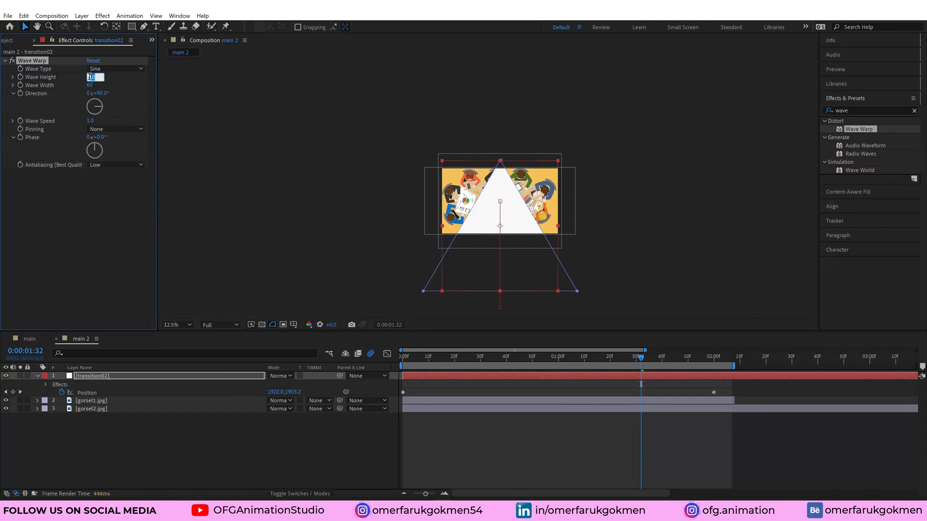
{"action": "type", "text": "20"}
{"action": "key", "text": "Return"}
Step: Set the Wave Warp direction to 180° and the wave speed to 4
{"action": "scroll", "coordinate": [503, 206], "scroll_direction": "up", "scroll_amount": 2}
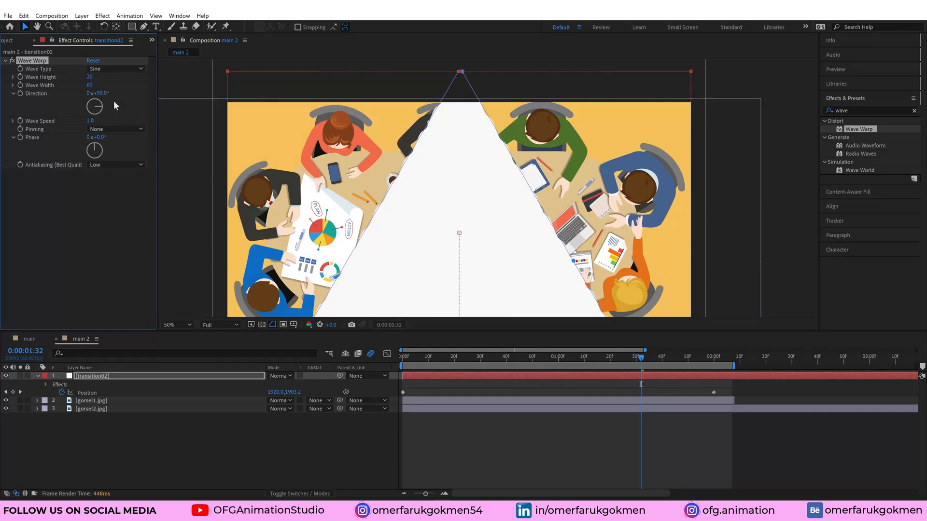
{"action": "left_click", "coordinate": [100, 93]}
{"action": "type", "text": "180"}
{"action": "key", "text": "Return"}
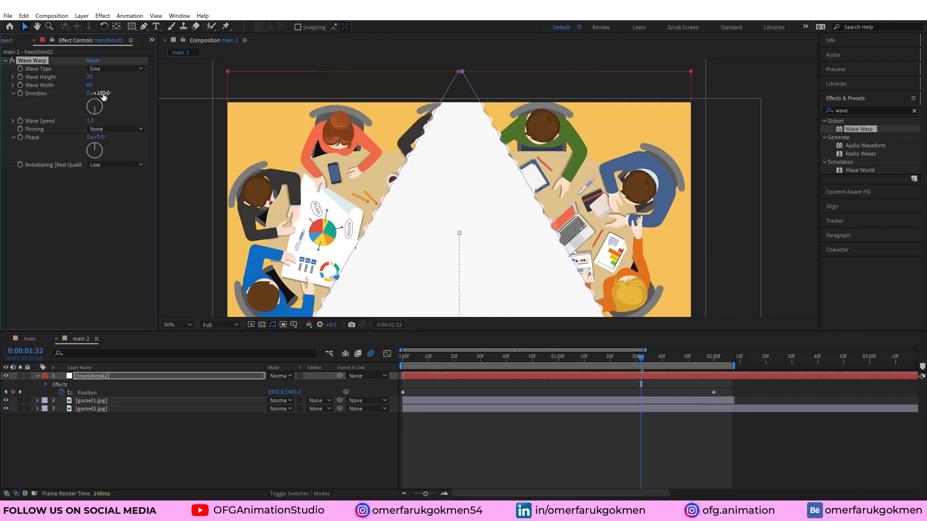
{"action": "left_click", "coordinate": [91, 121]}
{"action": "type", "text": "4"}
{"action": "key", "text": "Return"}
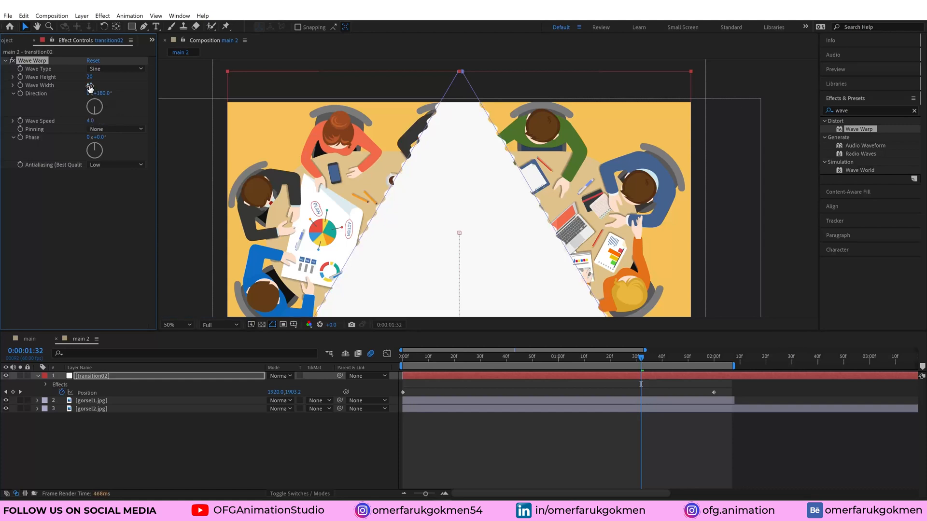
Step: Increase the Wave Warp width to 120
{"action": "left_click", "coordinate": [90, 85]}
{"action": "type", "text": "1"}
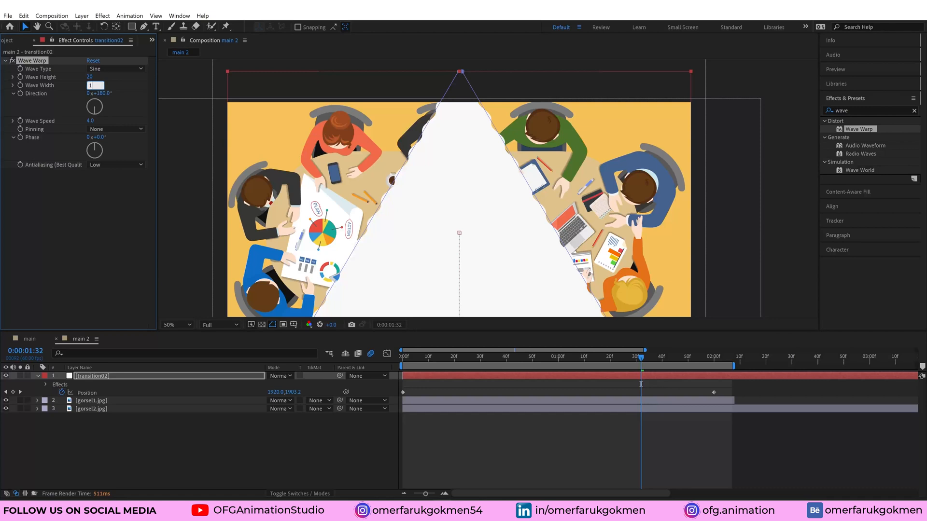
{"action": "type", "text": "20"}
{"action": "key", "text": "Return"}
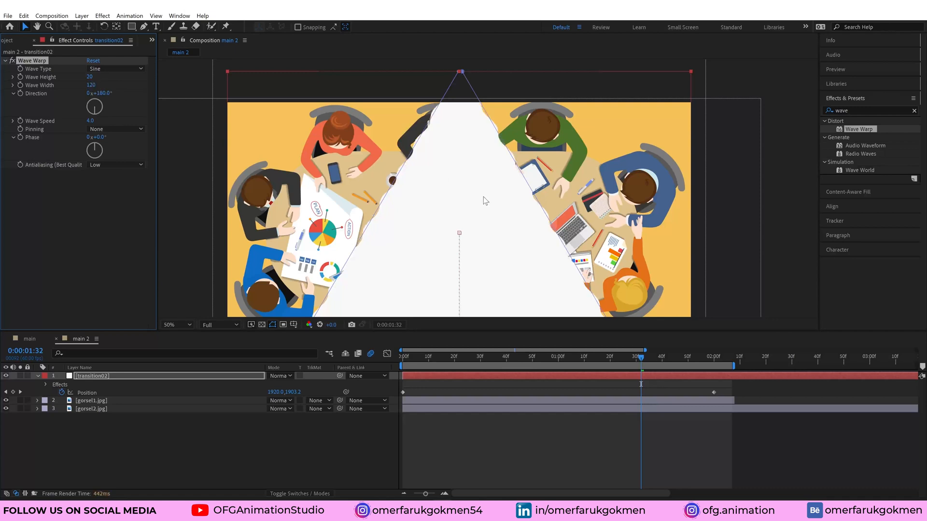
Step: Deselect the layer and scrub through the timeline to check the wavy edges of the triangle
{"action": "scroll", "coordinate": [483, 196], "scroll_direction": "down", "scroll_amount": 2}
{"action": "left_click", "coordinate": [507, 440]}
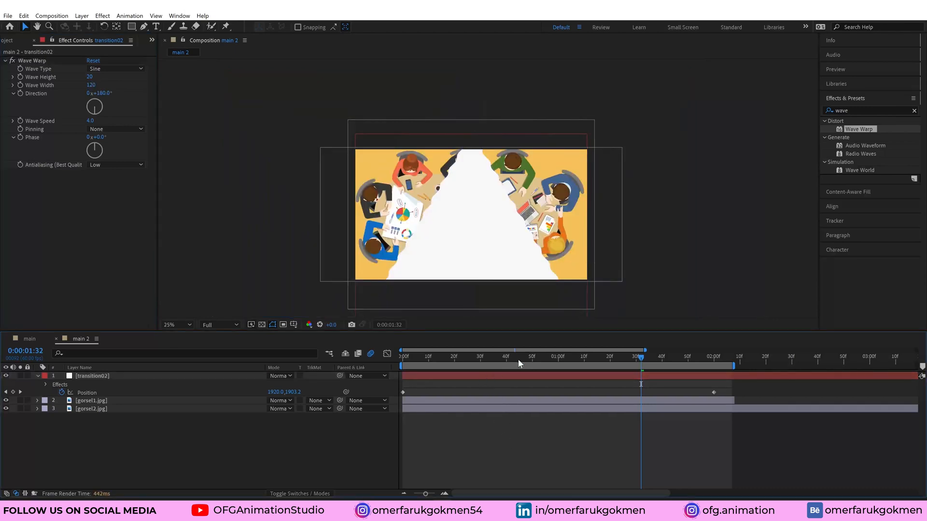
{"action": "left_click_drag", "start_coordinate": [518, 359], "coordinate": [584, 369]}
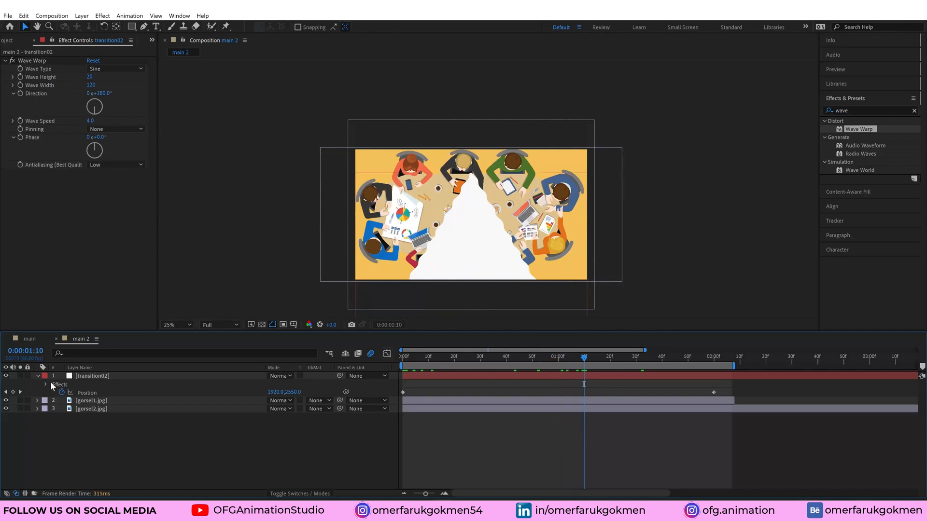
Step: Reveal the properties of transition02's mask and add a Mask Path keyframe at 0:00:01:10
{"action": "left_click", "coordinate": [83, 378]}
{"action": "left_click", "coordinate": [39, 375]}
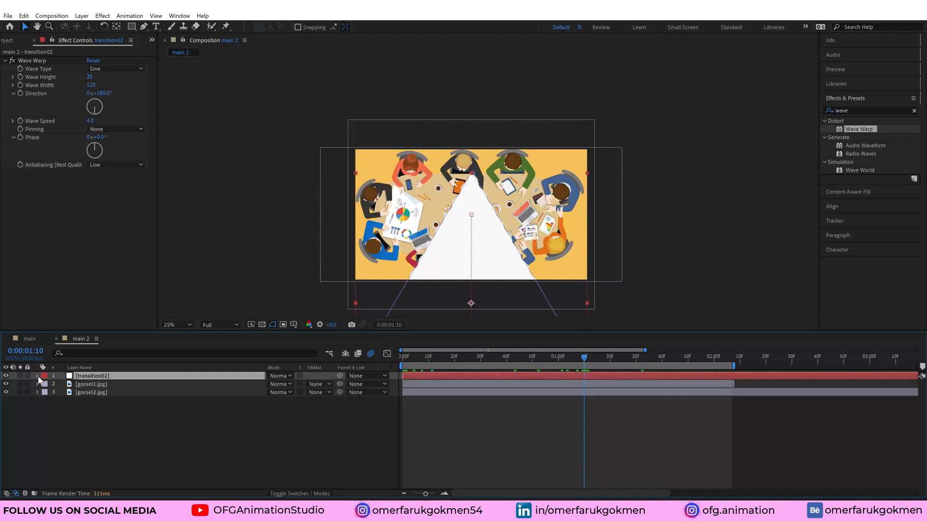
{"action": "left_click", "coordinate": [39, 376]}
{"action": "left_click", "coordinate": [46, 384]}
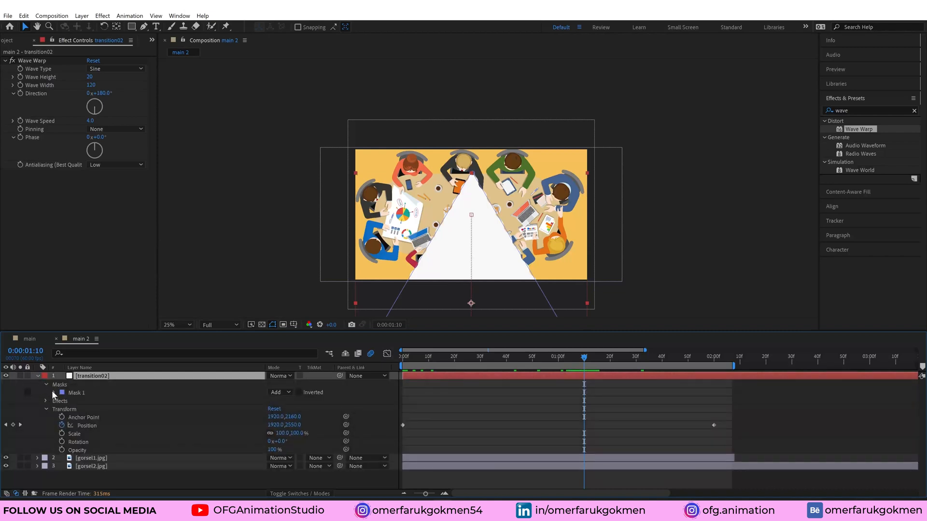
{"action": "left_click", "coordinate": [54, 392]}
{"action": "left_click", "coordinate": [77, 400]}
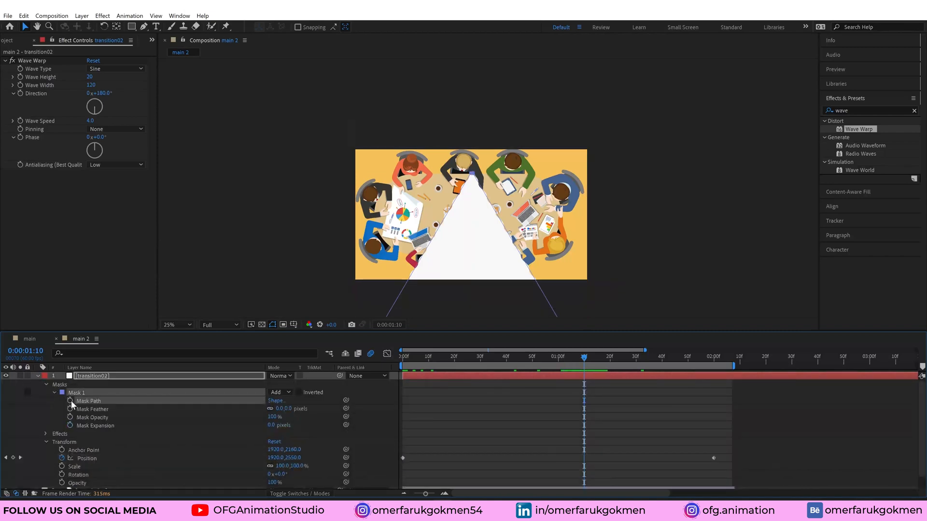
{"action": "left_click", "coordinate": [70, 401]}
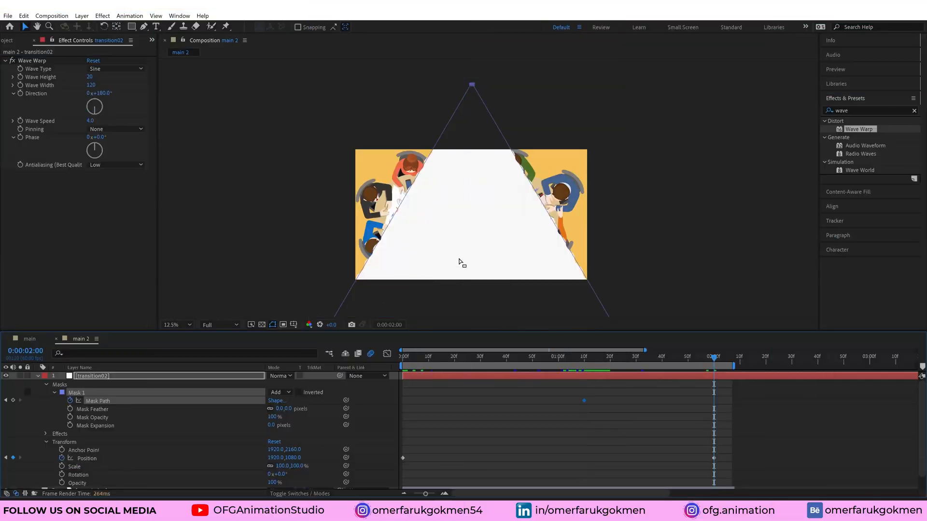
Step: At 0:00:02:00, pull the mask's two base corners far outward so the triangle covers the whole frame, and scrub back to check
{"action": "scroll", "coordinate": [459, 257], "scroll_direction": "down", "scroll_amount": 1}
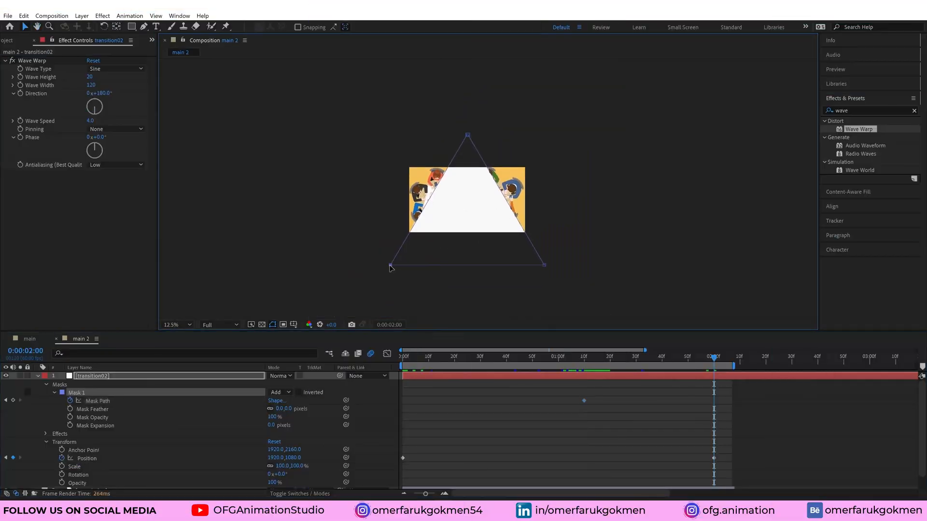
{"action": "left_click_drag", "start_coordinate": [390, 265], "coordinate": [198, 222]}
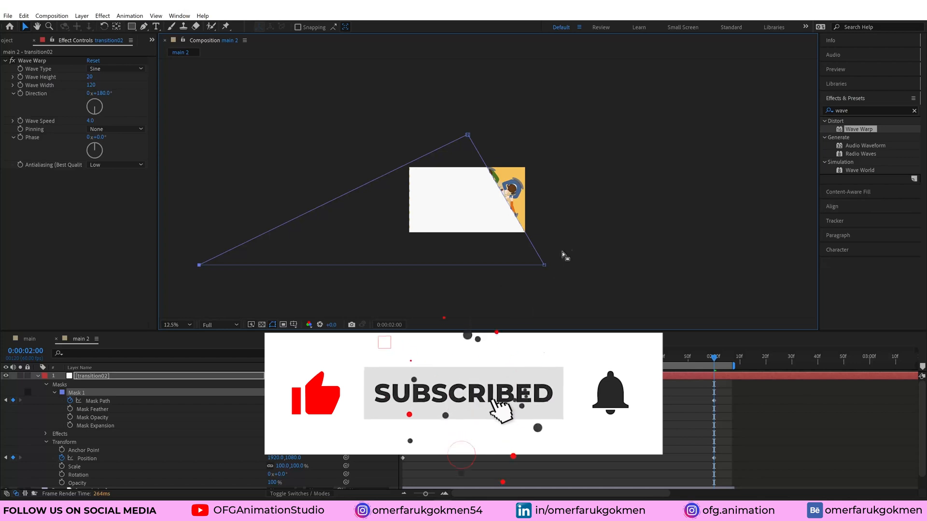
{"action": "left_click_drag", "start_coordinate": [544, 265], "coordinate": [737, 265]}
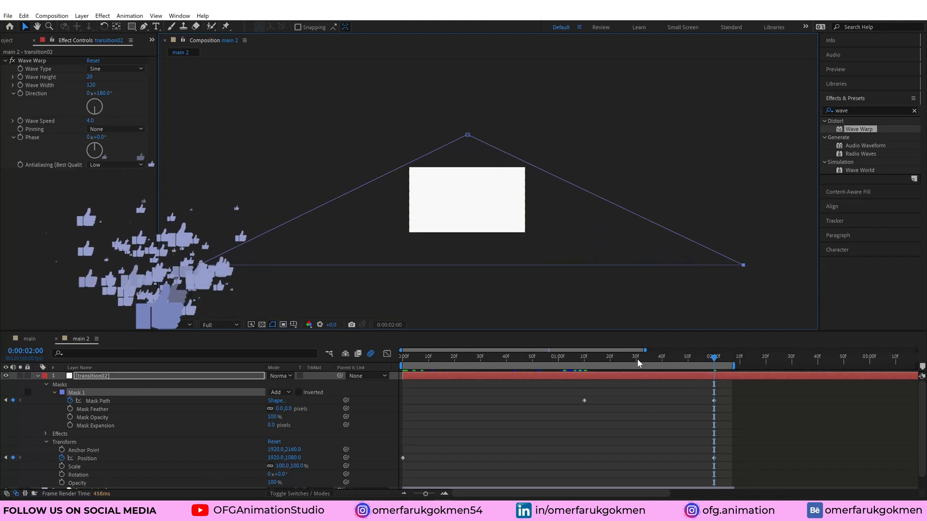
{"action": "left_click_drag", "start_coordinate": [637, 358], "coordinate": [550, 367]}
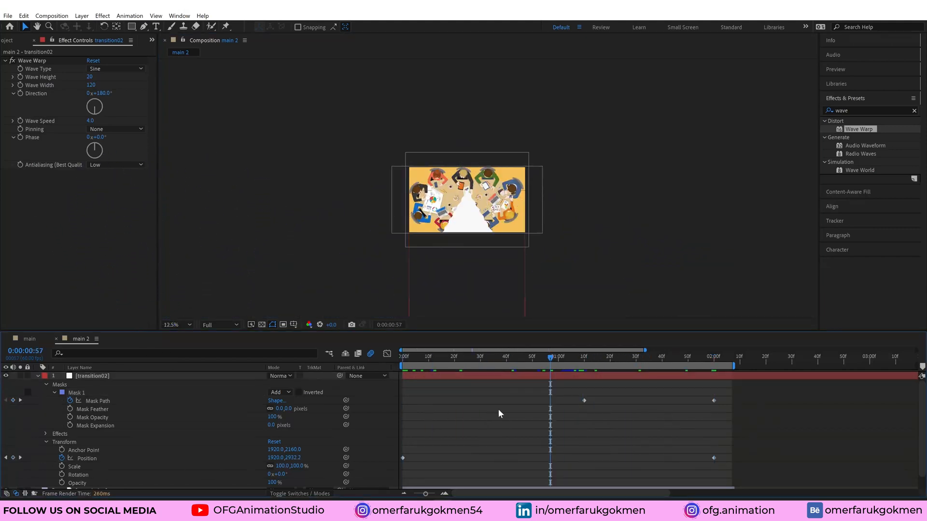
Step: Search the effects library for Mirror
{"action": "double_click", "coordinate": [853, 110]}
{"action": "type", "text": "mirro"}
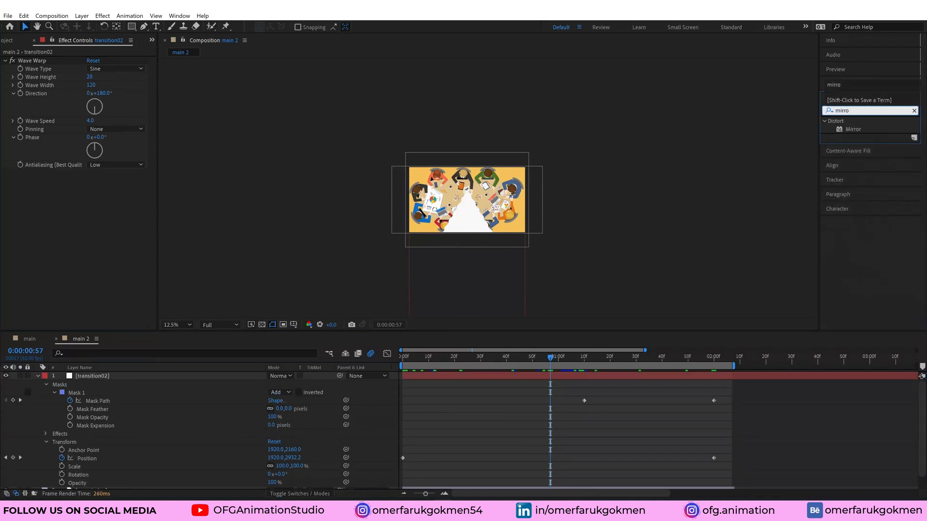
{"action": "type", "text": "r"}
{"action": "left_click", "coordinate": [852, 130]}
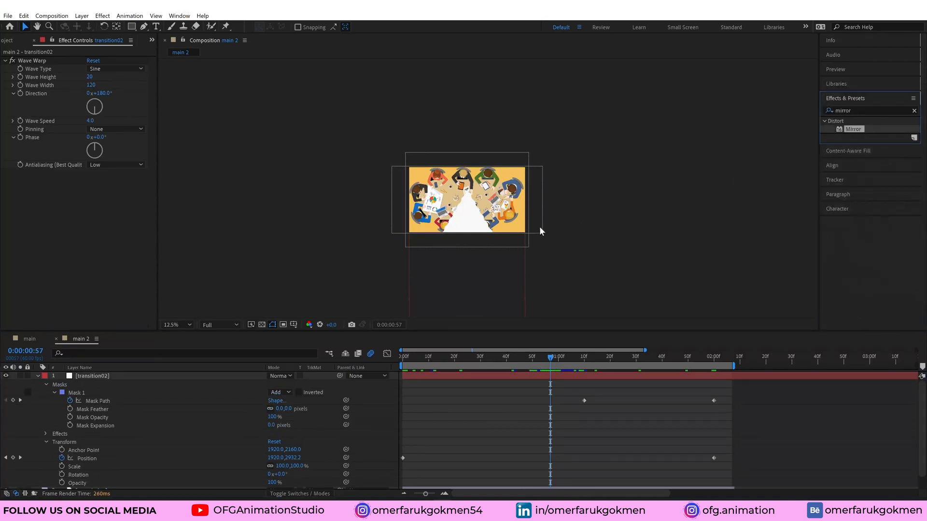
Step: Apply Easy Ease to all of transition02's Mask Path and Position keyframes
{"action": "scroll", "coordinate": [470, 216], "scroll_direction": "up", "scroll_amount": 2}
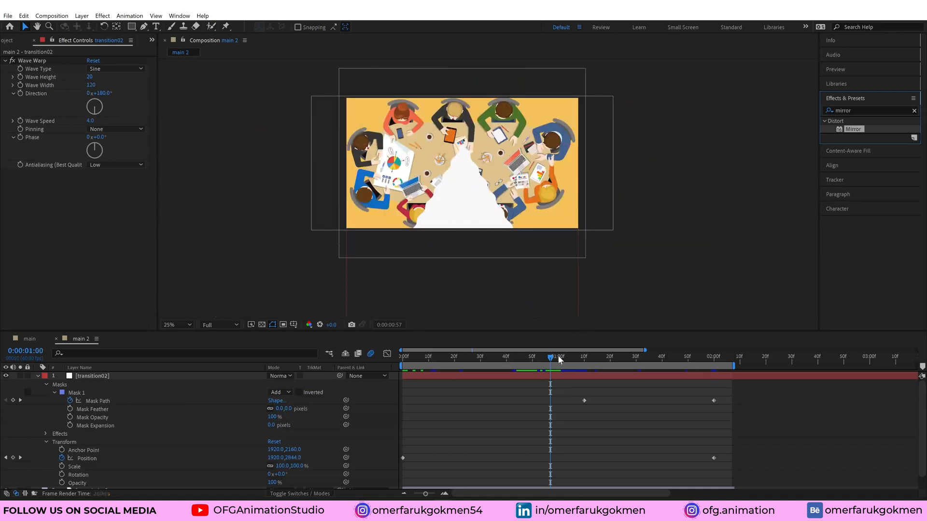
{"action": "mouse_move", "coordinate": [560, 359]}
{"action": "left_mouse_down"}
{"action": "mouse_move", "coordinate": [612, 360]}
{"action": "mouse_move", "coordinate": [494, 360]}
{"action": "mouse_move", "coordinate": [576, 360]}
{"action": "left_mouse_up"}
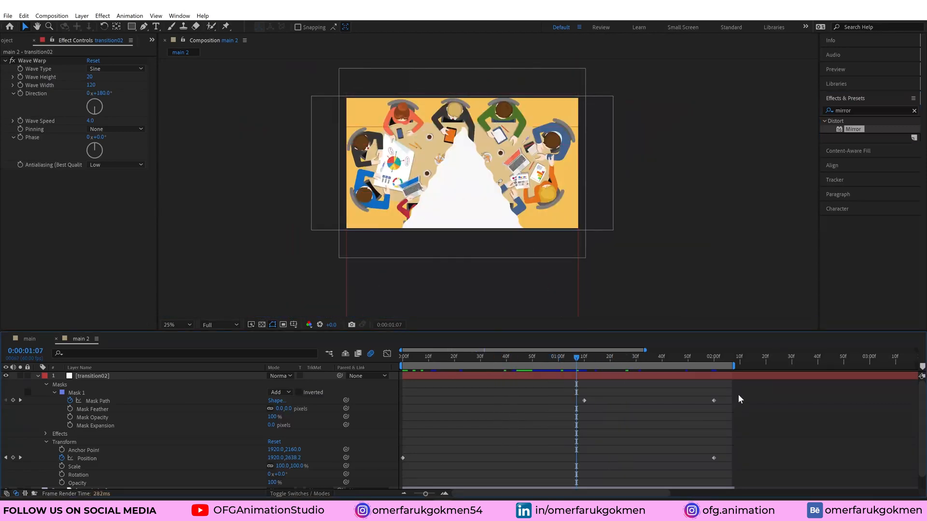
{"action": "left_click_drag", "start_coordinate": [737, 394], "coordinate": [392, 471]}
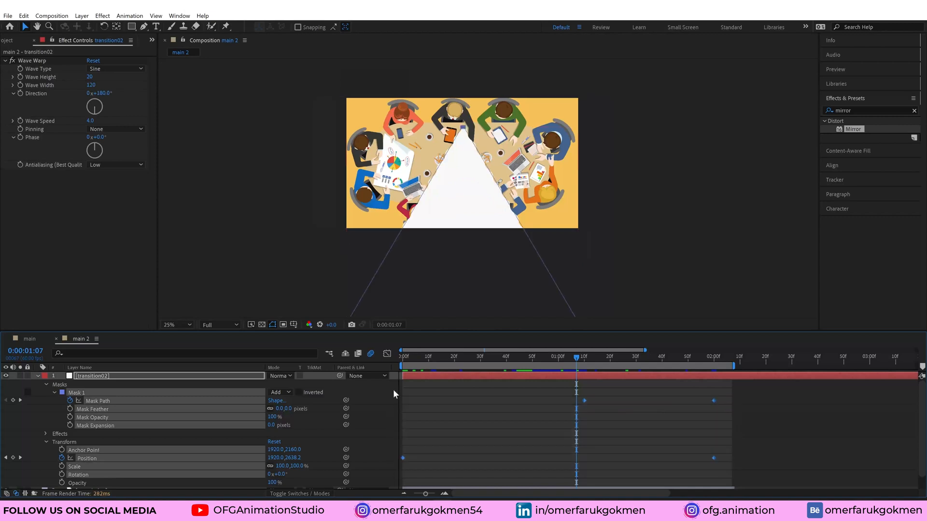
{"action": "key", "text": "F9"}
{"action": "left_click", "coordinate": [507, 439]}
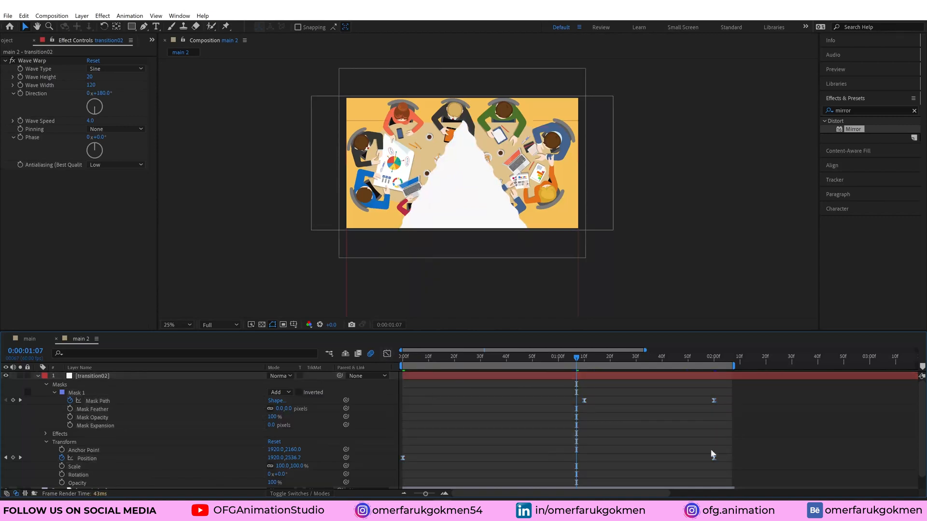
Step: Reshape the Position speed curve in the Graph Editor into a steep peak just after one second, with long eases at both keyframes
{"action": "left_click_drag", "start_coordinate": [738, 448], "coordinate": [403, 458]}
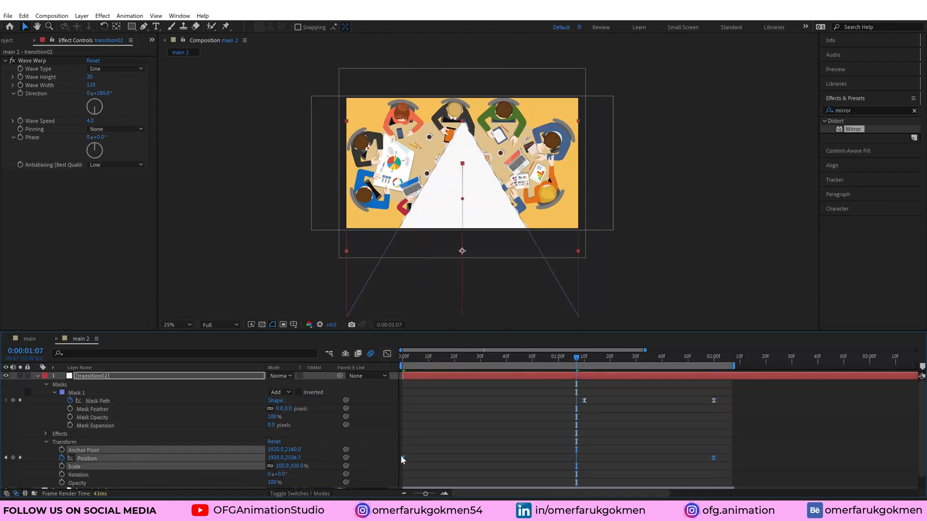
{"action": "left_click", "coordinate": [387, 354]}
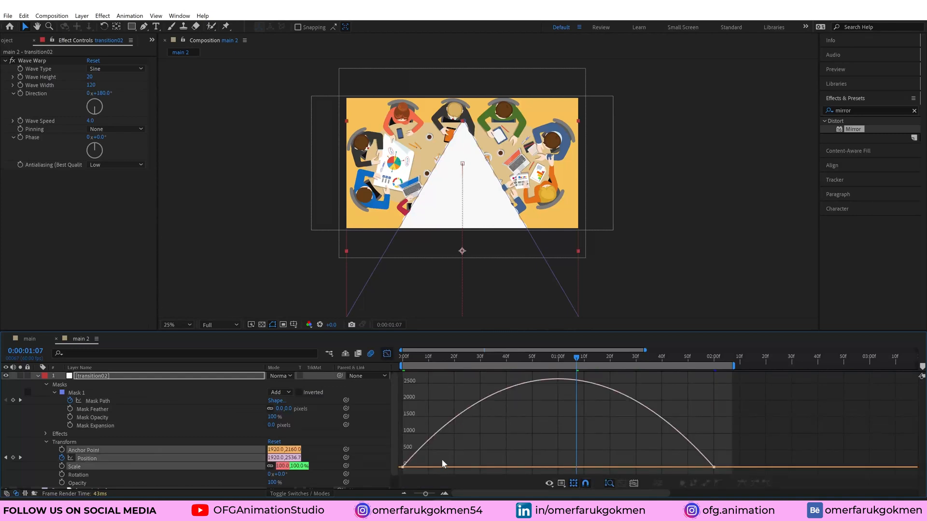
{"action": "left_click_drag", "start_coordinate": [442, 459], "coordinate": [407, 472]}
{"action": "left_click_drag", "start_coordinate": [506, 467], "coordinate": [651, 466]}
{"action": "left_click_drag", "start_coordinate": [674, 459], "coordinate": [641, 474]}
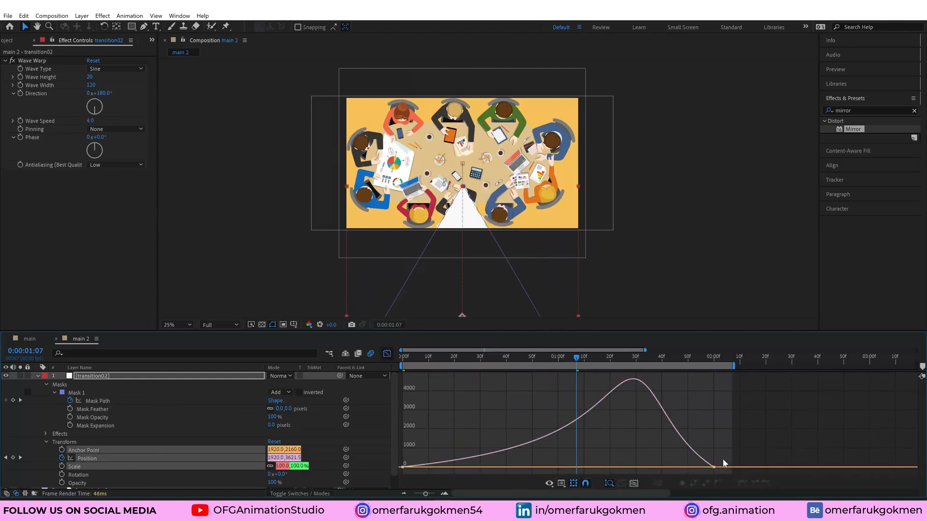
{"action": "left_click_drag", "start_coordinate": [722, 459], "coordinate": [679, 469]}
{"action": "left_click_drag", "start_coordinate": [624, 468], "coordinate": [600, 469]}
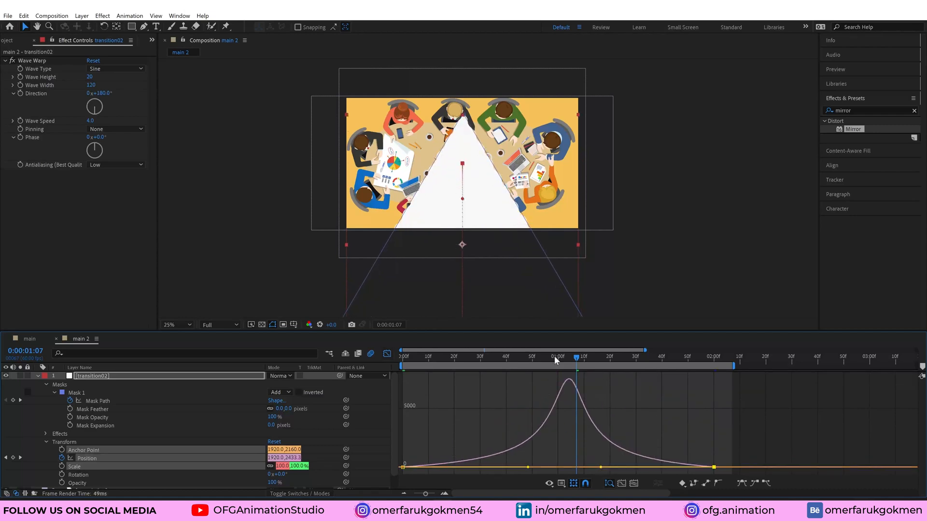
Step: Lower the composition's preview resolution to Quarter and play the animation from the start
{"action": "key", "text": "space"}
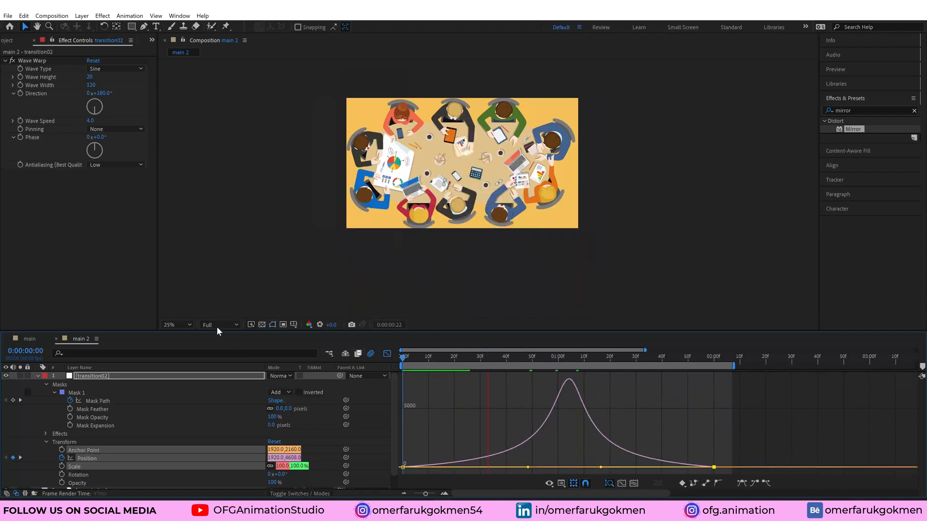
{"action": "left_click", "coordinate": [215, 325]}
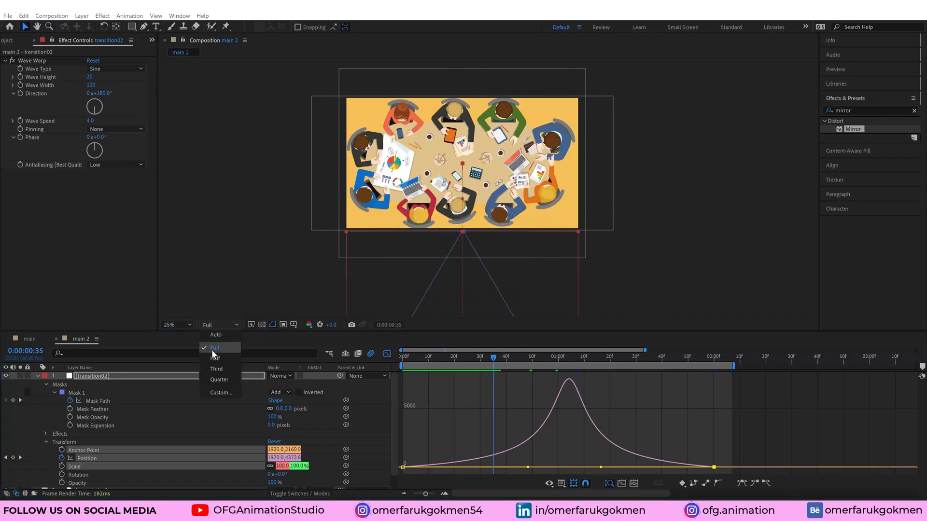
{"action": "left_click", "coordinate": [215, 379]}
{"action": "left_click_drag", "start_coordinate": [598, 368], "coordinate": [402, 376]}
{"action": "key", "text": "space"}
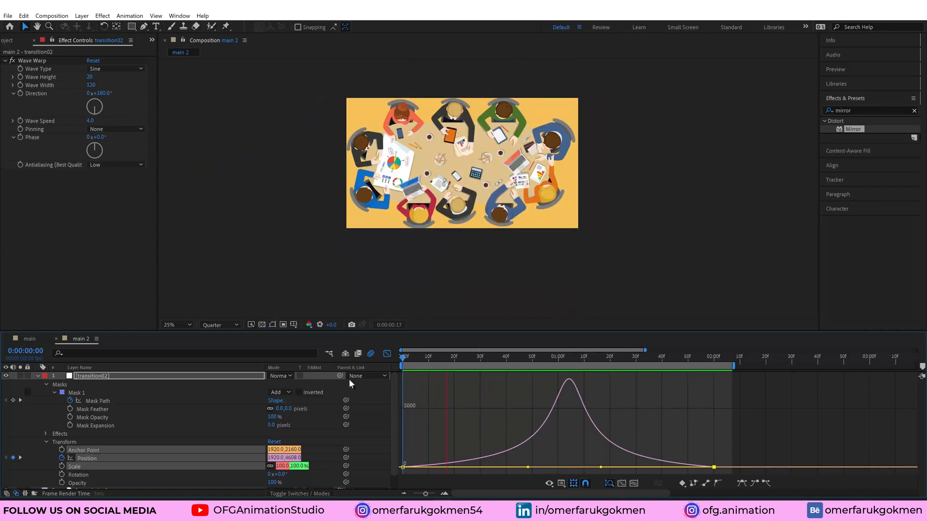
{"action": "key", "text": "space"}
Step: Reshape the Mask Path speed curve to build slowly and peak just before its last keyframe, and play it back
{"action": "left_click", "coordinate": [387, 353]}
{"action": "left_click_drag", "start_coordinate": [563, 384], "coordinate": [717, 415]}
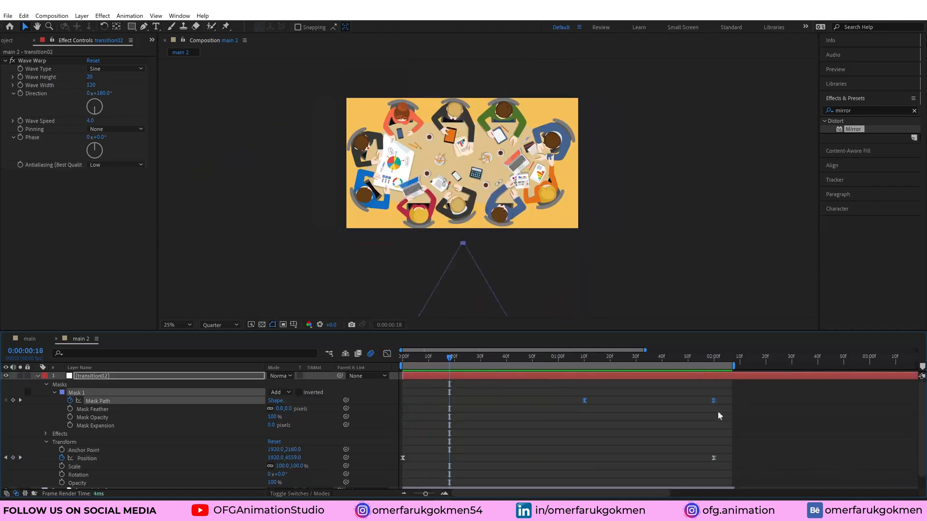
{"action": "left_click", "coordinate": [387, 354]}
{"action": "left_click", "coordinate": [584, 467]}
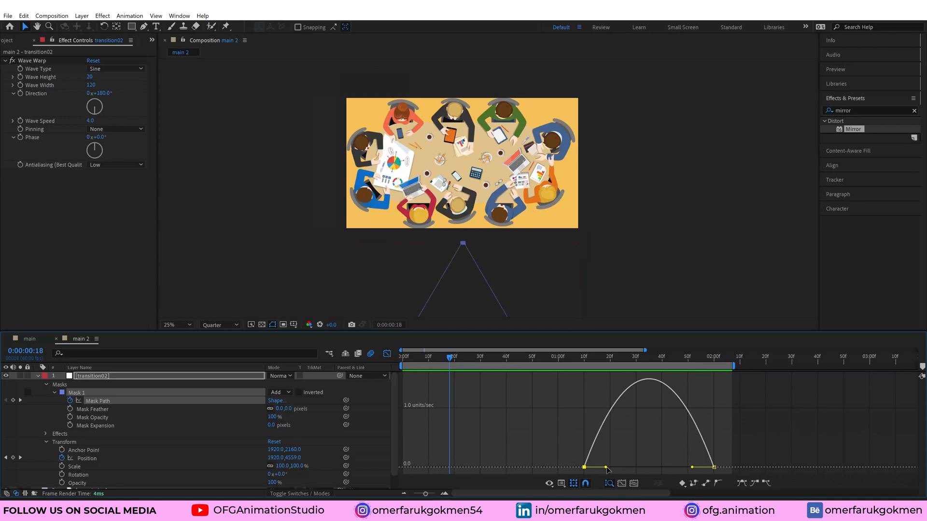
{"action": "left_click_drag", "start_coordinate": [606, 467], "coordinate": [710, 467]}
{"action": "key", "text": "space"}
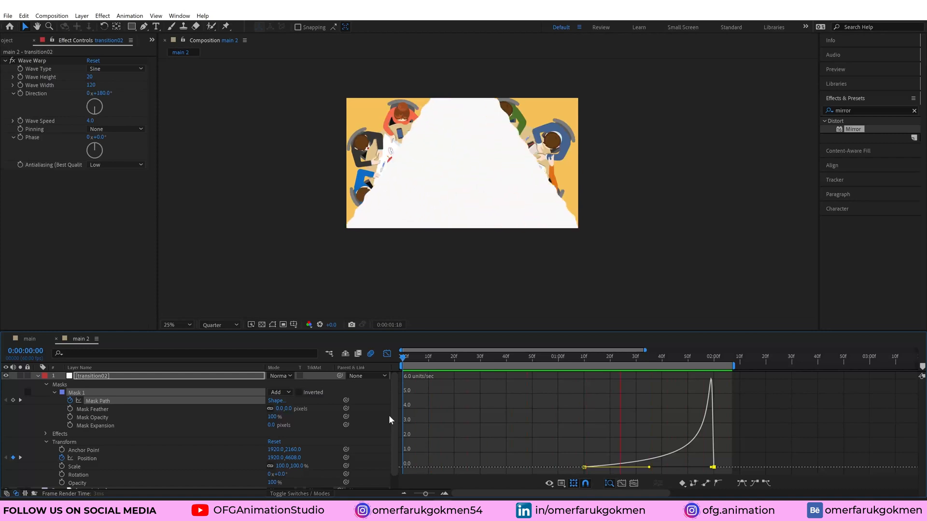
{"action": "key", "text": "space"}
Step: Inspect the frame's side edges at 0:00:01:47 and set the Wave Warp pinning to All Edges
{"action": "left_click_drag", "start_coordinate": [606, 356], "coordinate": [680, 357]}
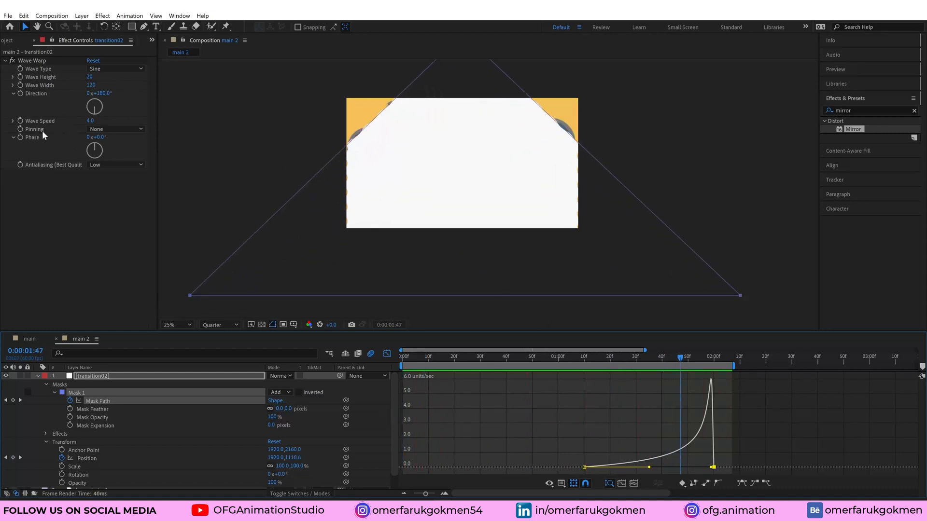
{"action": "left_click", "coordinate": [113, 129]}
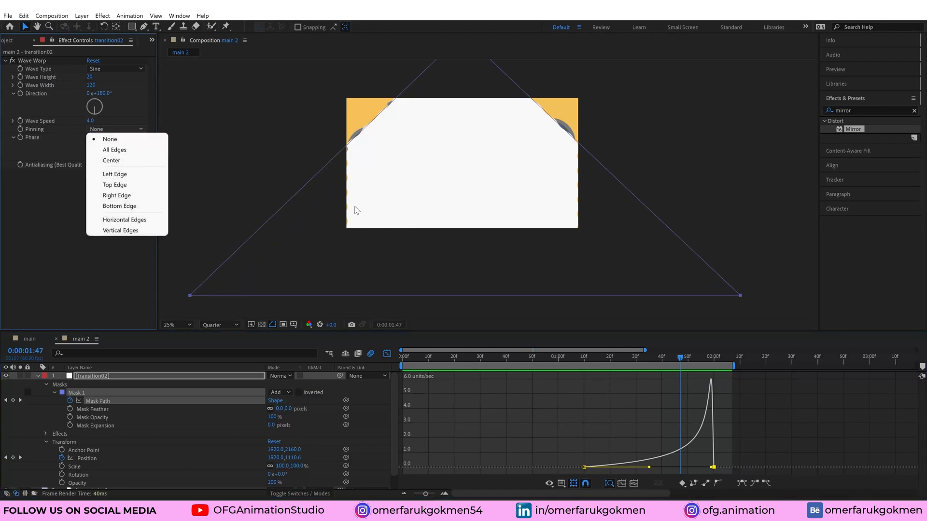
{"action": "scroll", "coordinate": [356, 209], "scroll_direction": "up", "scroll_amount": 5}
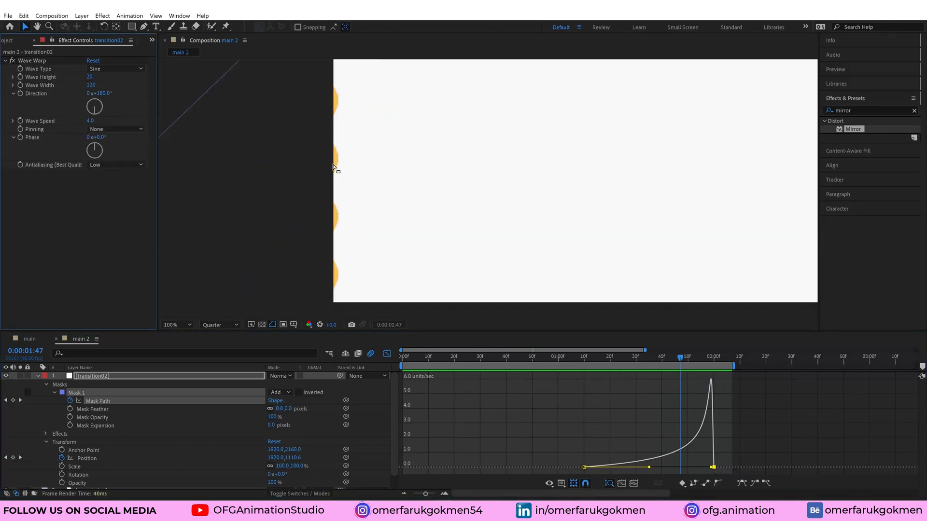
{"action": "scroll", "coordinate": [333, 166], "scroll_direction": "down", "scroll_amount": 2}
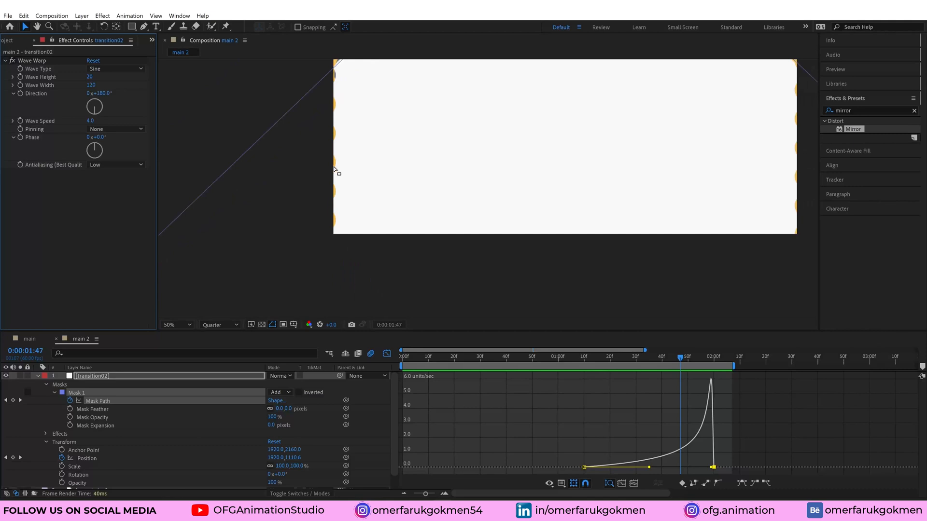
{"action": "left_click", "coordinate": [104, 130]}
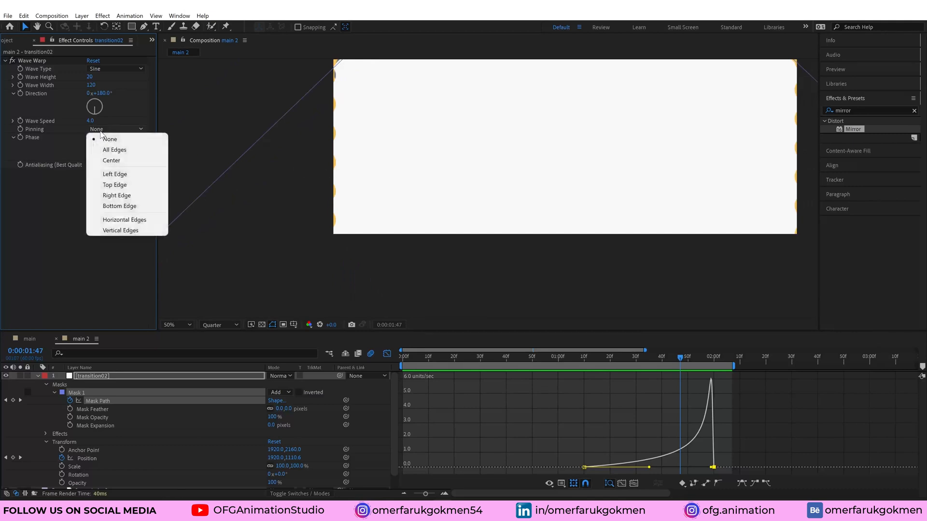
{"action": "left_click", "coordinate": [118, 151]}
{"action": "scroll", "coordinate": [598, 185], "scroll_direction": "down", "scroll_amount": 2}
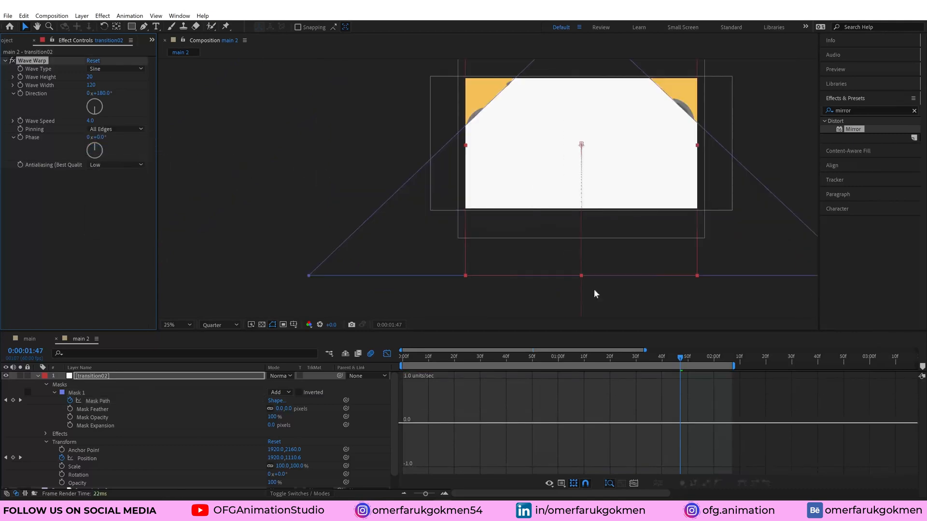
Step: Leave the speed graph and collapse all of transition02's properties in the layer list
{"action": "left_click", "coordinate": [607, 359]}
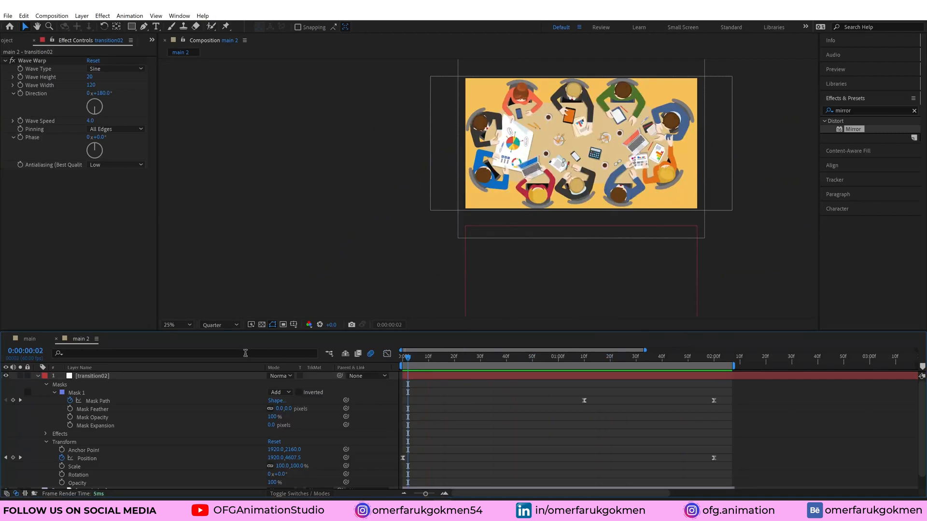
{"action": "left_click", "coordinate": [245, 353]}
{"action": "type", "text": "a"}
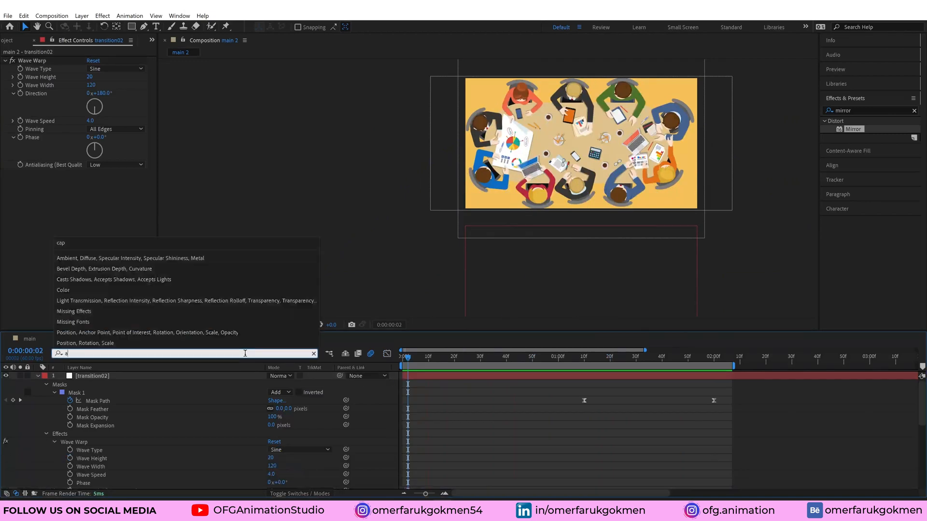
{"action": "key", "text": "BackSpace"}
{"action": "left_click", "coordinate": [168, 461]}
{"action": "left_click", "coordinate": [88, 379]}
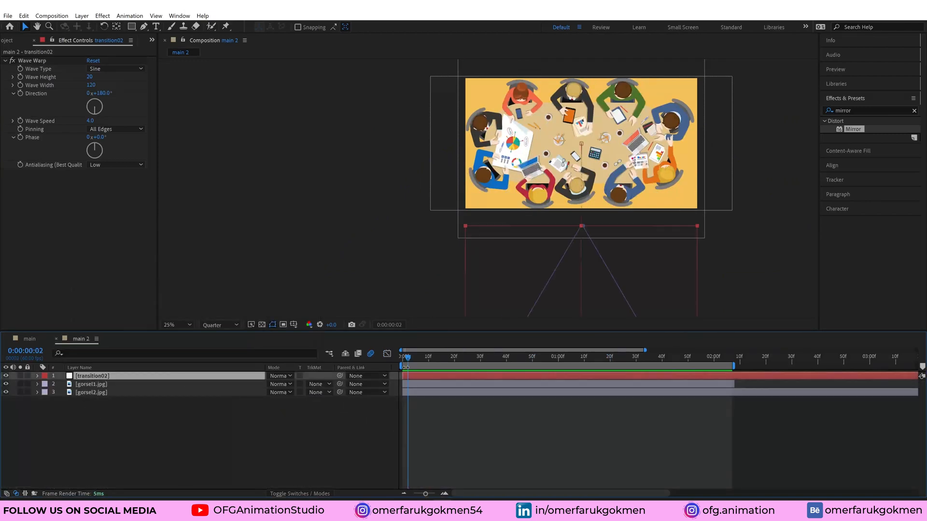
Step: Set gorsel1.jpg's track matte to Alpha Matte "transition02" and preview the transition from the start
{"action": "left_click_drag", "start_coordinate": [408, 359], "coordinate": [550, 359]}
{"action": "left_click", "coordinate": [93, 384]}
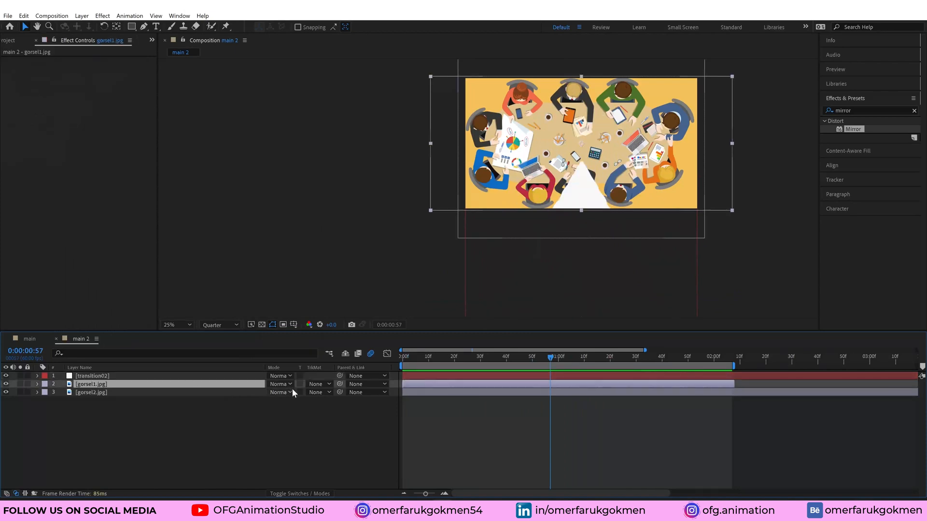
{"action": "left_click", "coordinate": [319, 384]}
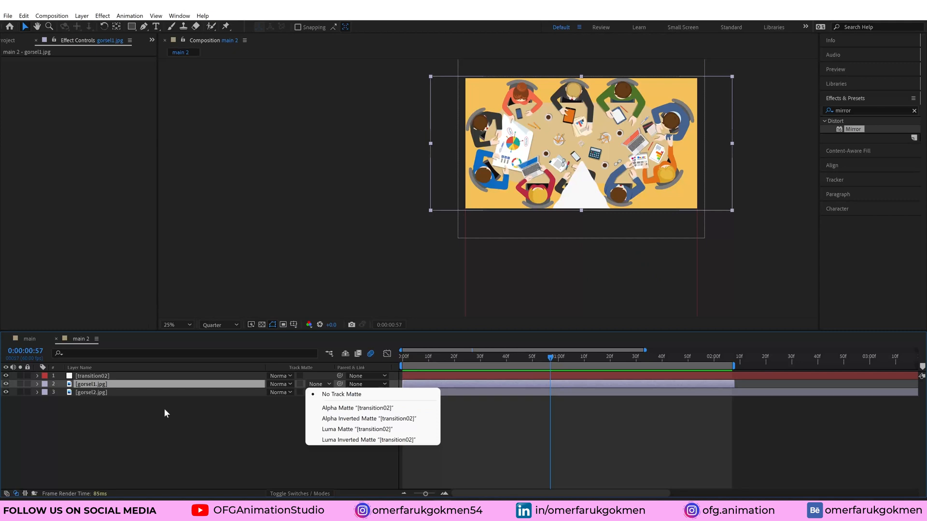
{"action": "left_click", "coordinate": [352, 408]}
{"action": "left_click", "coordinate": [442, 358]}
{"action": "left_click", "coordinate": [405, 360]}
{"action": "key", "text": "space"}
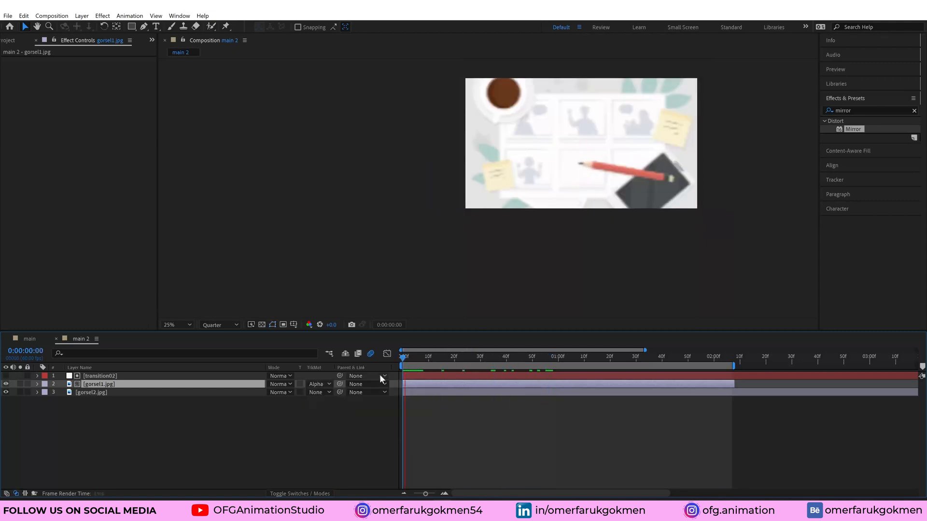